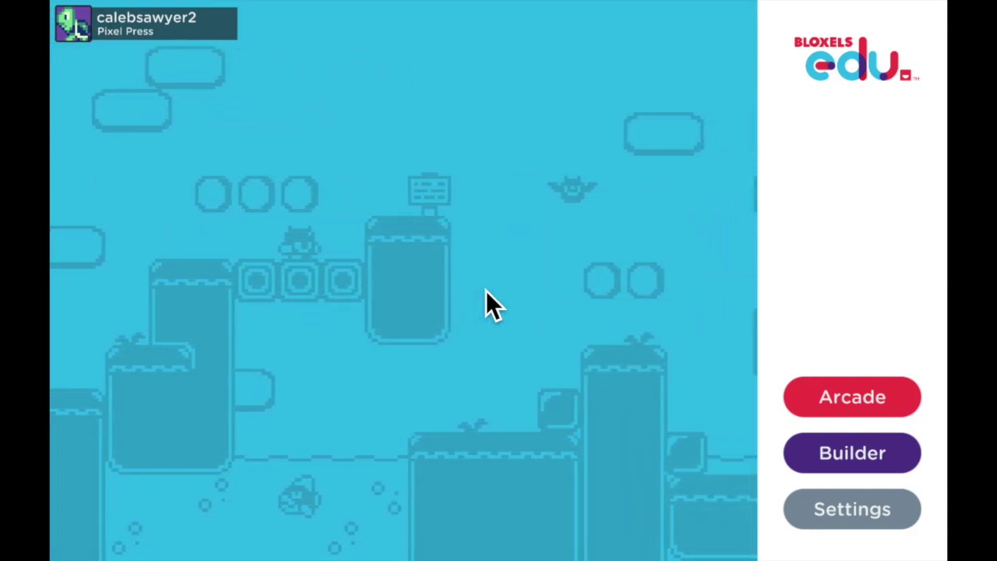
Step: Open the Characters builder library, where only the Ninja character exists
{"action": "left_click", "coordinate": [820, 455]}
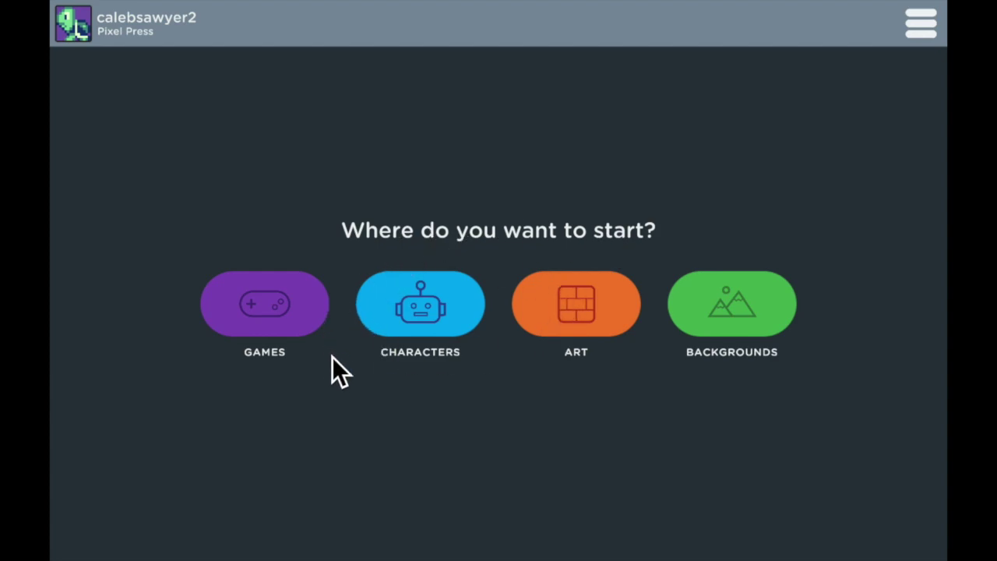
{"action": "left_click", "coordinate": [438, 309]}
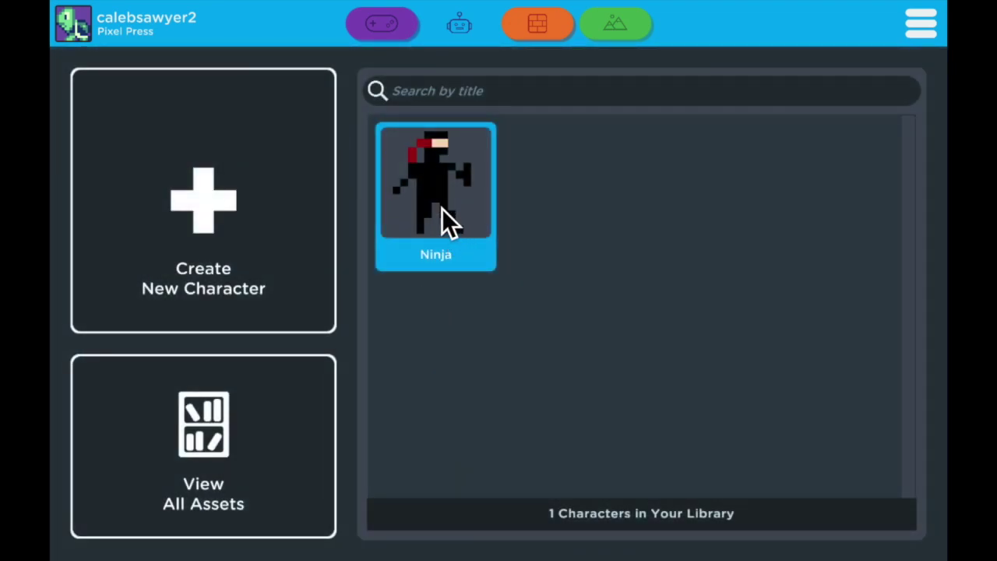
Step: Create a new blank character, recolour two palette swatches to light grey and dark grey, and select white
{"action": "left_click", "coordinate": [218, 248]}
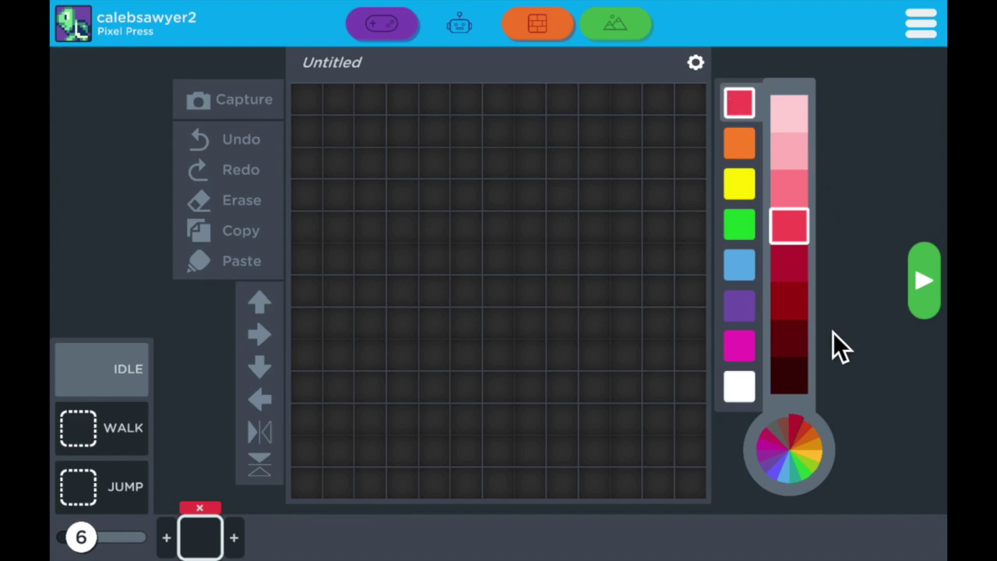
{"action": "left_click", "coordinate": [753, 355]}
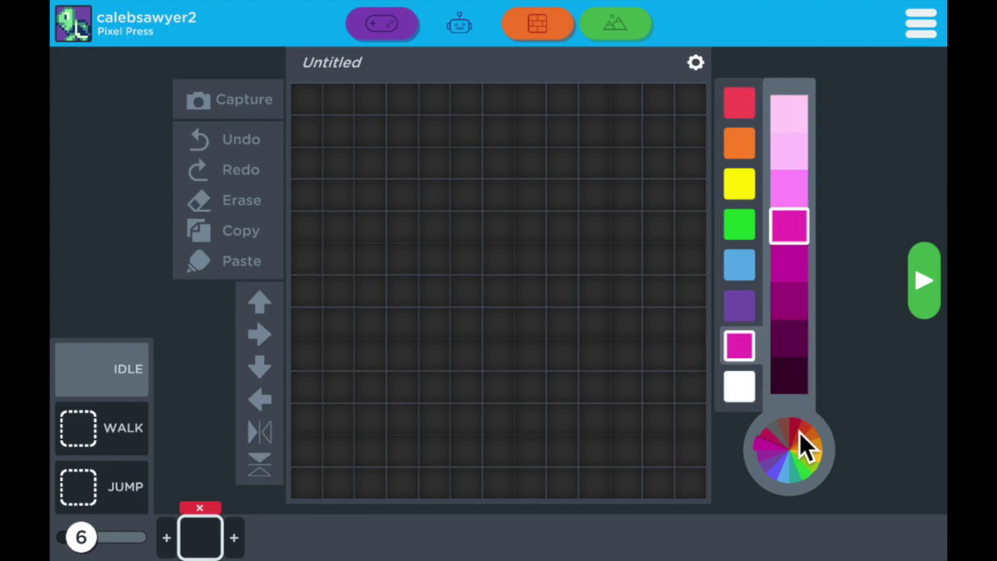
{"action": "left_click", "coordinate": [767, 437]}
{"action": "left_click", "coordinate": [769, 426]}
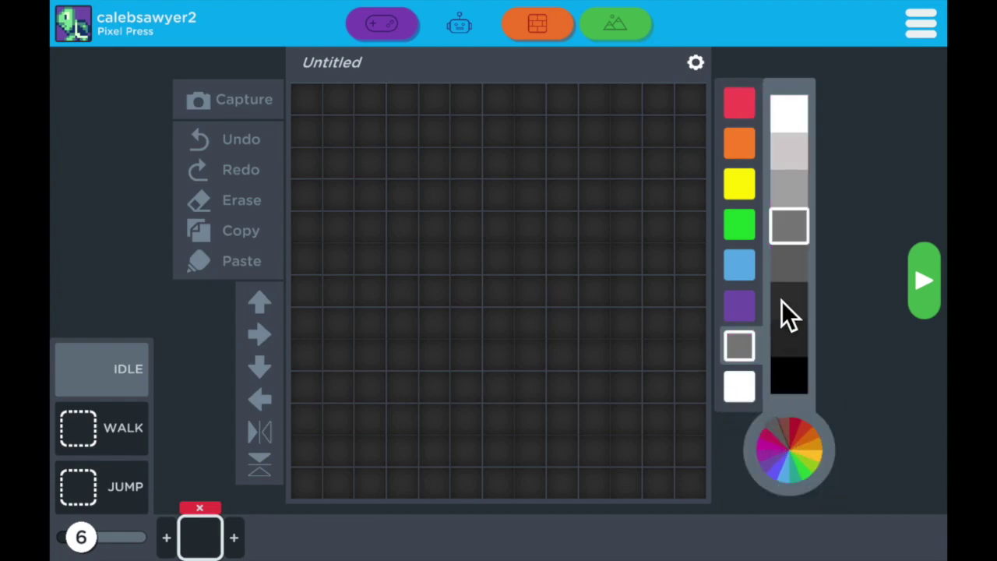
{"action": "left_click", "coordinate": [791, 159]}
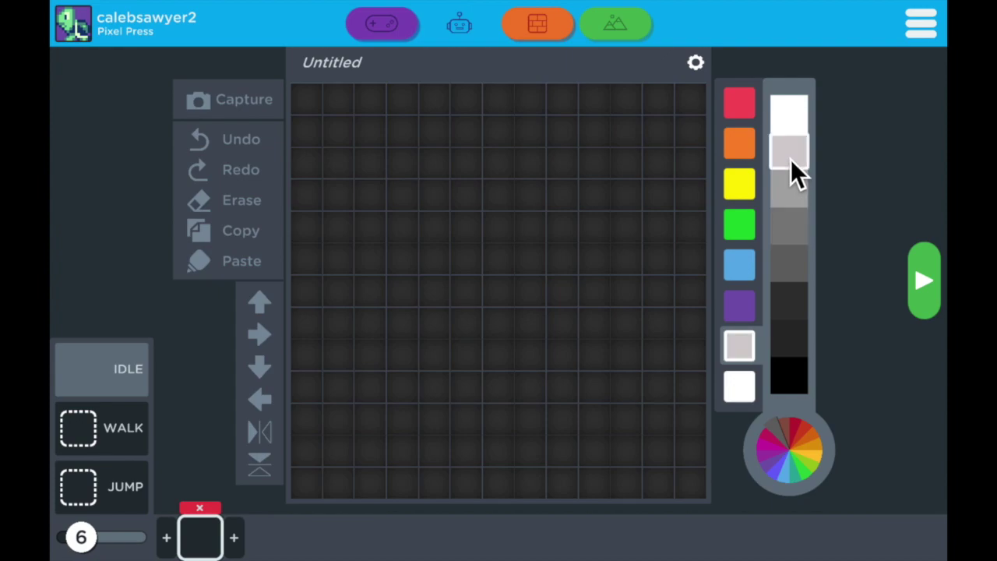
{"action": "left_click", "coordinate": [740, 314]}
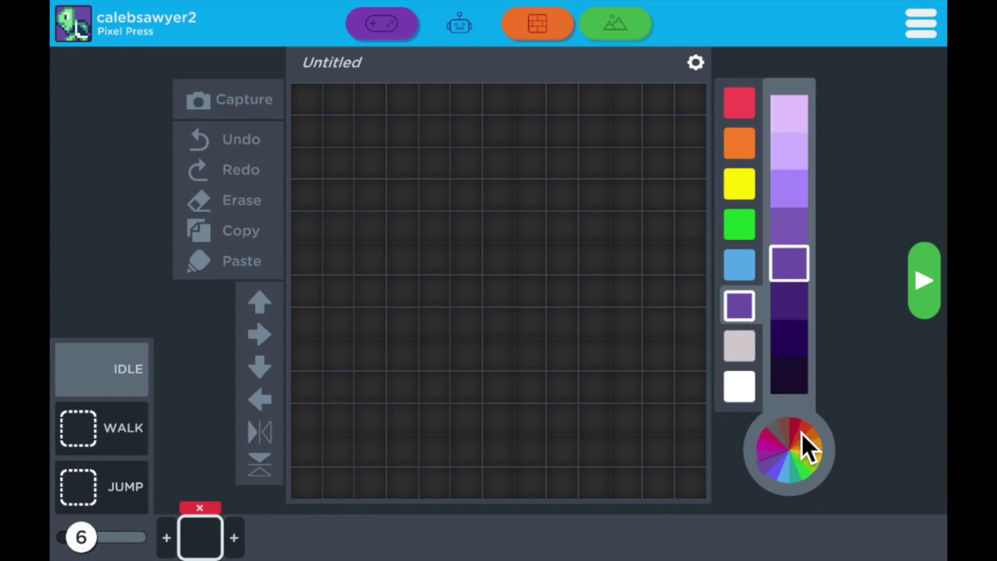
{"action": "left_click", "coordinate": [776, 432]}
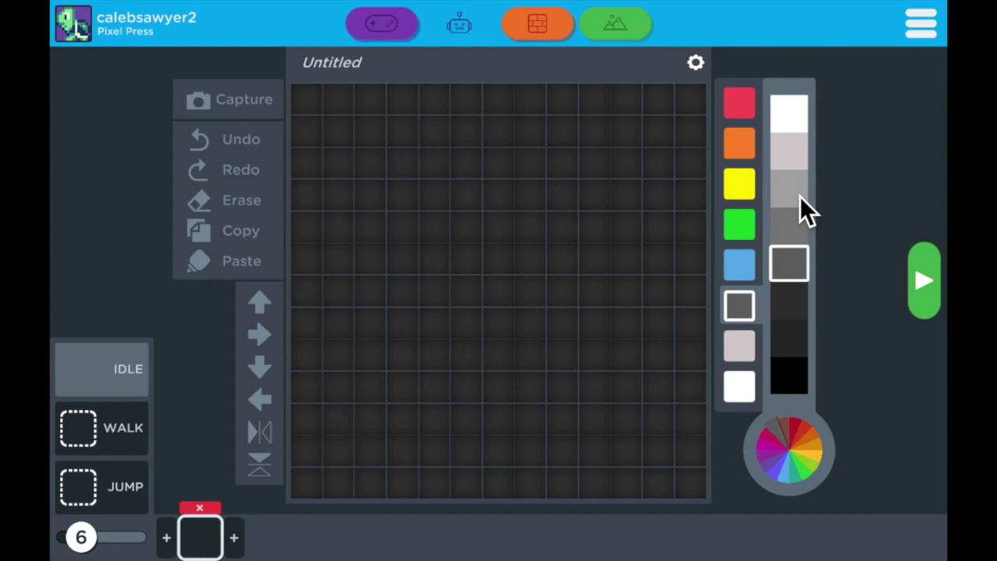
{"action": "left_click", "coordinate": [789, 113]}
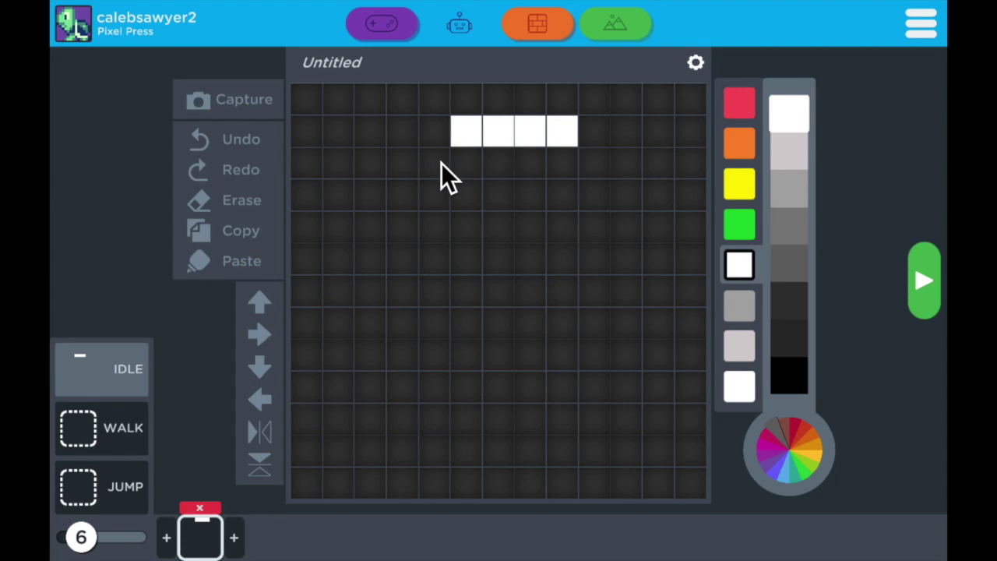
Step: Paint the white head with two eye holes, a chin row and a neck pixel
{"action": "left_click_drag", "start_coordinate": [441, 163], "coordinate": [591, 166]}
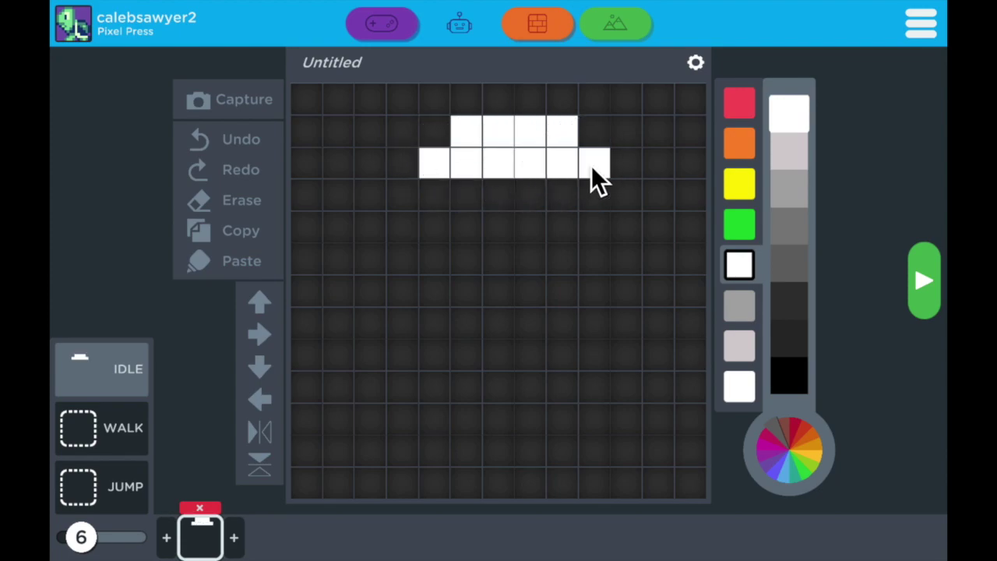
{"action": "left_click", "coordinate": [601, 193]}
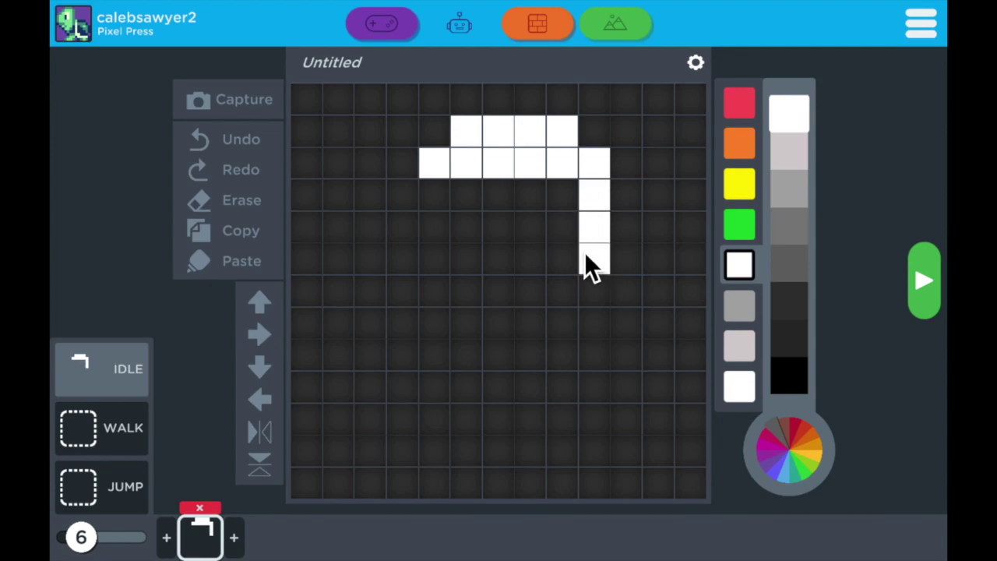
{"action": "left_click_drag", "start_coordinate": [568, 257], "coordinate": [437, 258]}
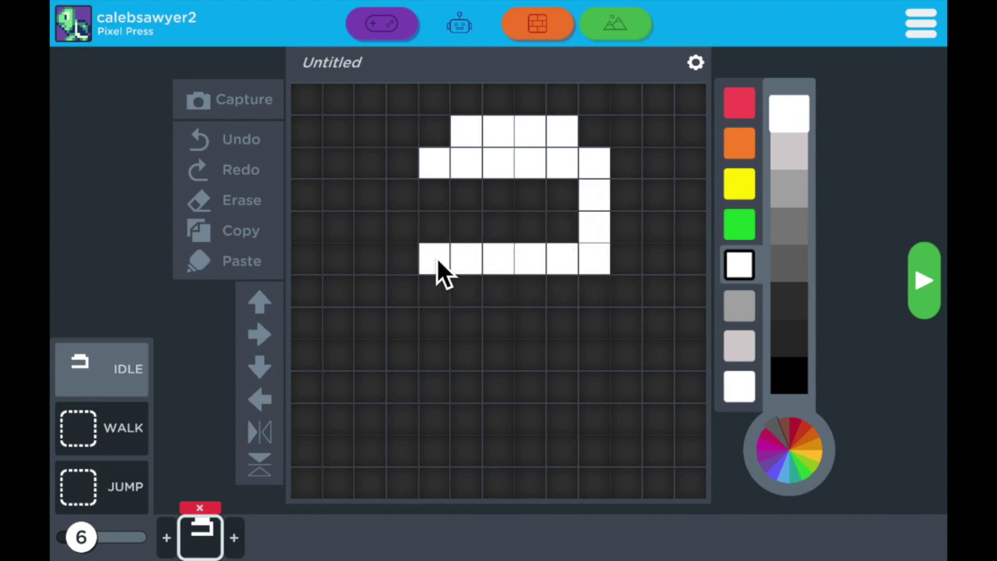
{"action": "left_click", "coordinate": [434, 200]}
{"action": "left_click_drag", "start_coordinate": [437, 213], "coordinate": [435, 227]}
{"action": "left_click_drag", "start_coordinate": [467, 191], "coordinate": [464, 224]}
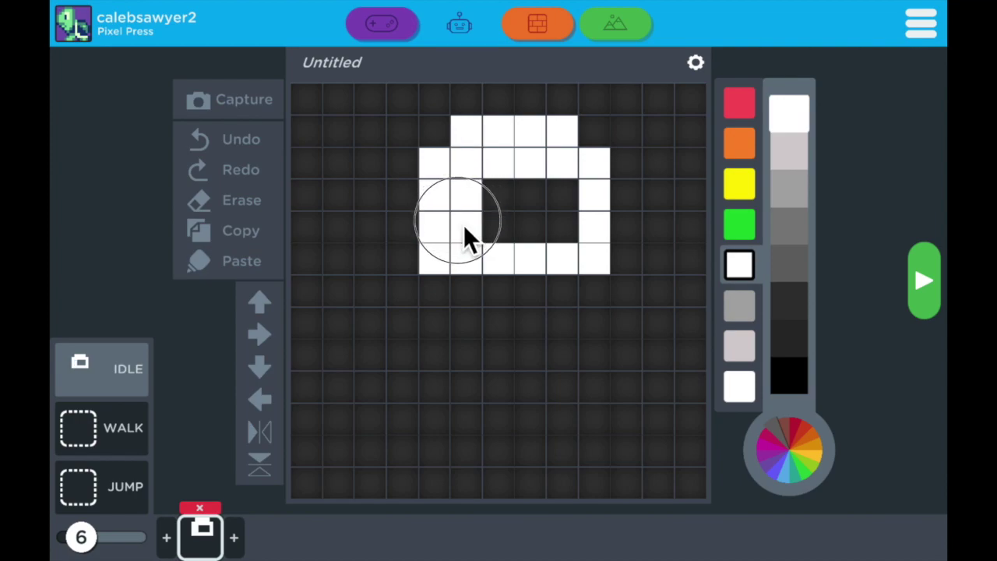
{"action": "mouse_move", "coordinate": [520, 195]}
{"action": "left_mouse_down"}
{"action": "mouse_move", "coordinate": [538, 210]}
{"action": "mouse_move", "coordinate": [543, 240]}
{"action": "left_mouse_up"}
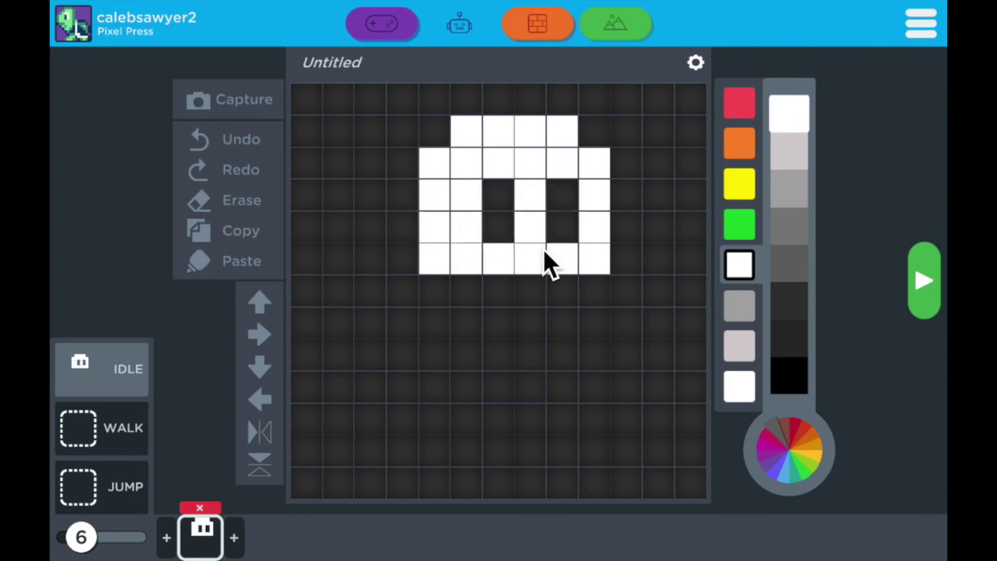
{"action": "left_click_drag", "start_coordinate": [569, 283], "coordinate": [485, 294]}
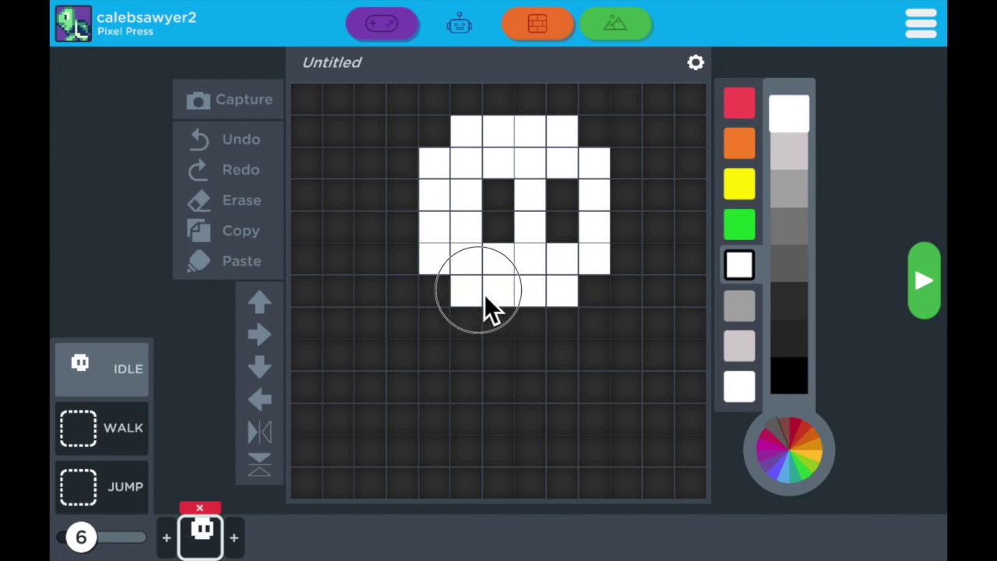
{"action": "left_click", "coordinate": [535, 321]}
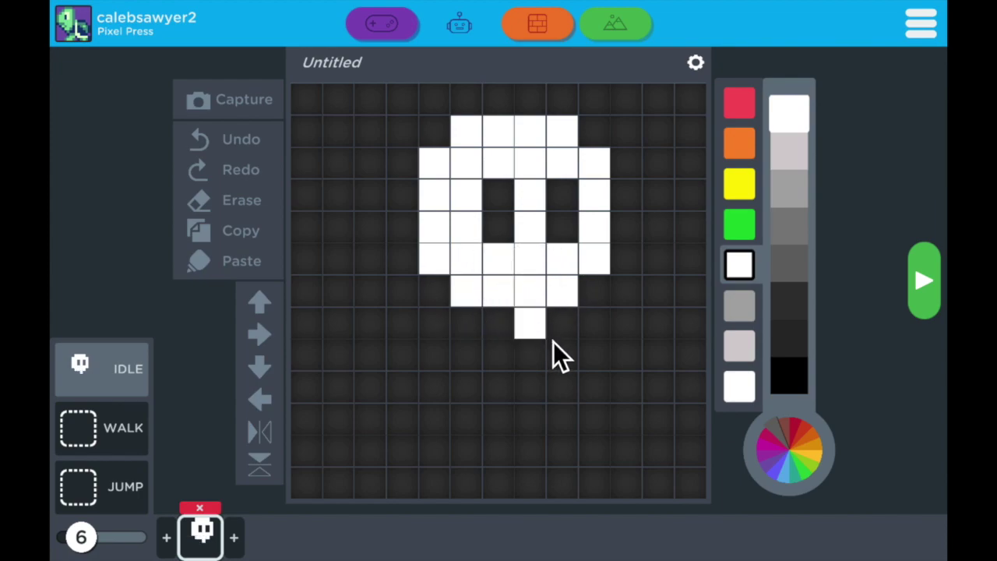
Step: Paint the white body, a right-side hand pixel, and two legs with feet
{"action": "left_click_drag", "start_coordinate": [556, 350], "coordinate": [428, 352]}
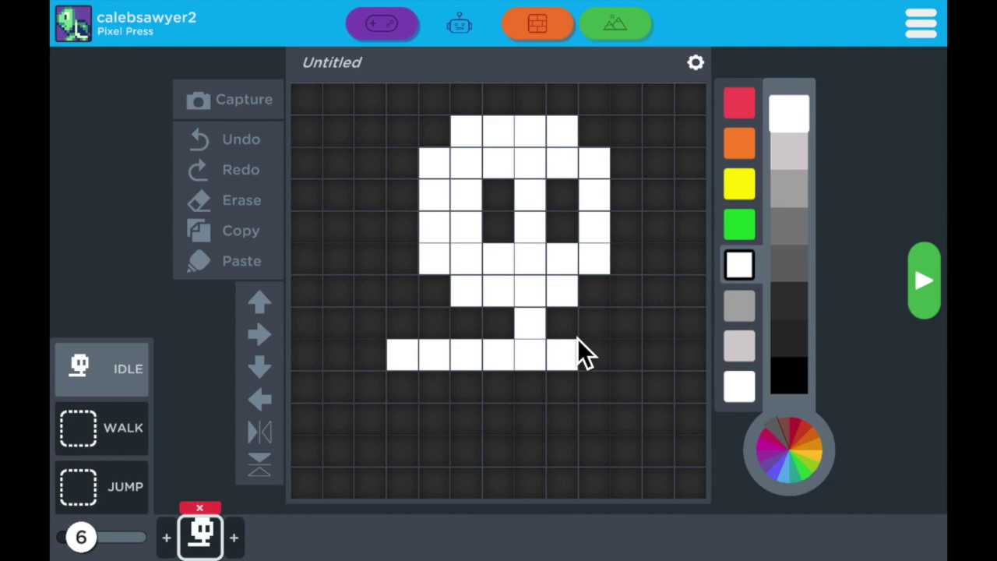
{"action": "left_click_drag", "start_coordinate": [568, 394], "coordinate": [384, 388]}
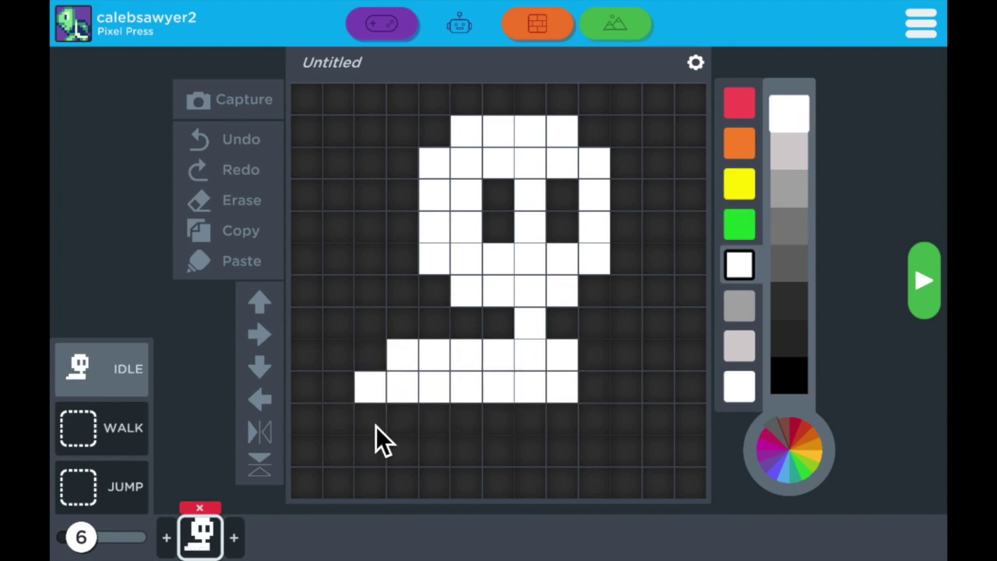
{"action": "left_click_drag", "start_coordinate": [377, 426], "coordinate": [558, 424]}
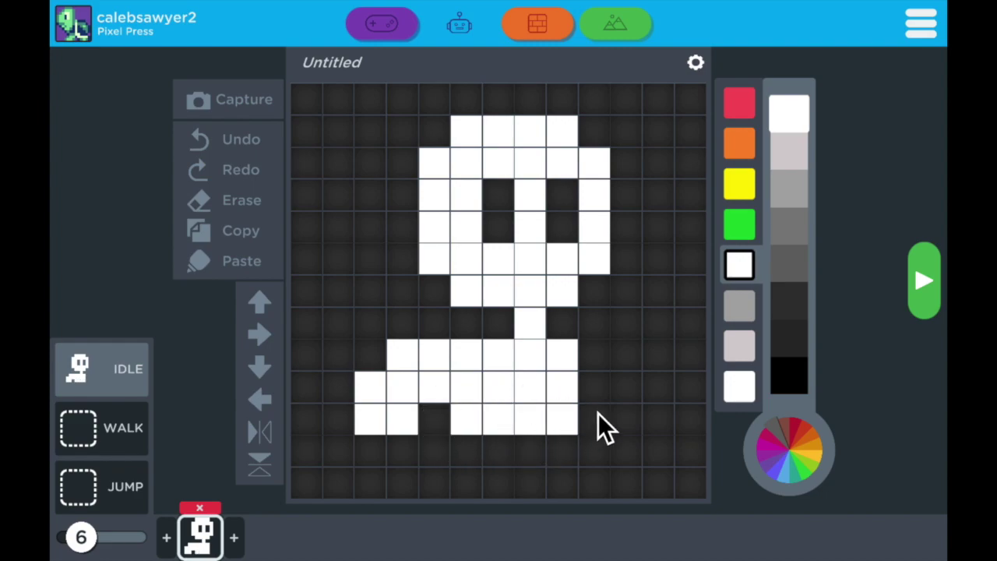
{"action": "left_click", "coordinate": [629, 392]}
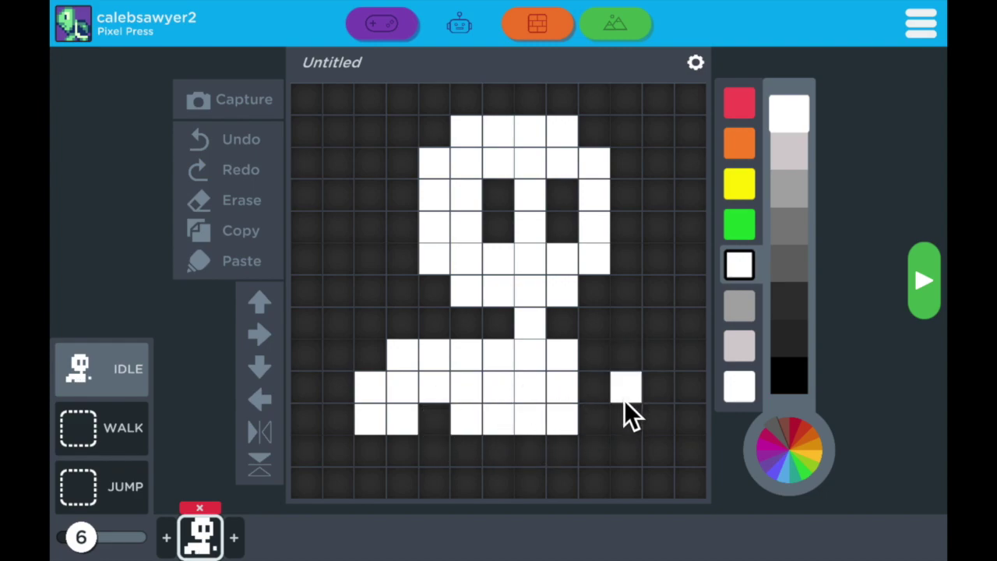
{"action": "left_click", "coordinate": [562, 452]}
{"action": "left_click_drag", "start_coordinate": [562, 471], "coordinate": [586, 484]}
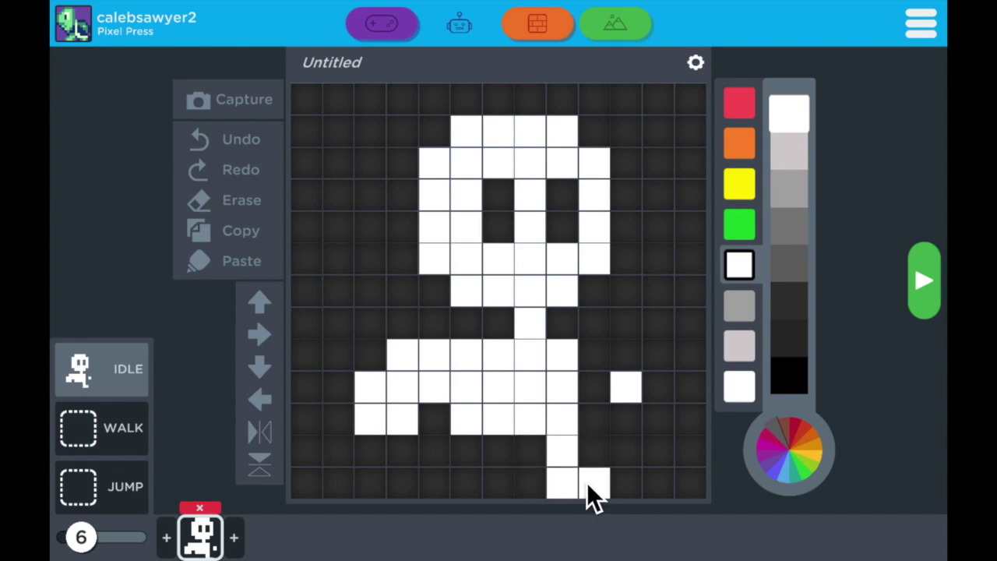
{"action": "left_click", "coordinate": [471, 455]}
{"action": "left_click", "coordinate": [436, 481]}
{"action": "left_click", "coordinate": [406, 486]}
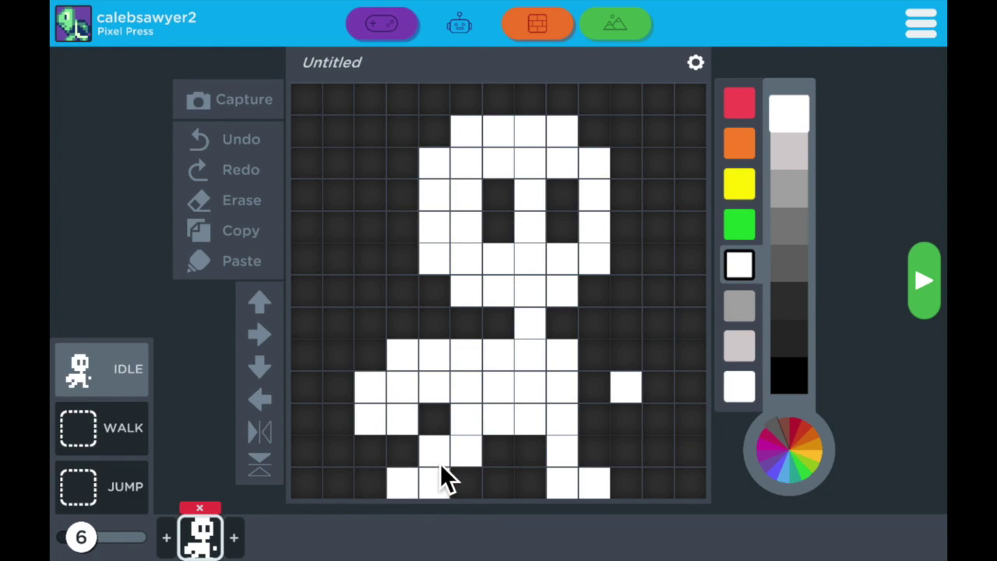
Step: Shade the head's top-left corner, left edge and underside in light grey
{"action": "left_click", "coordinate": [748, 348]}
{"action": "left_click", "coordinate": [439, 140]}
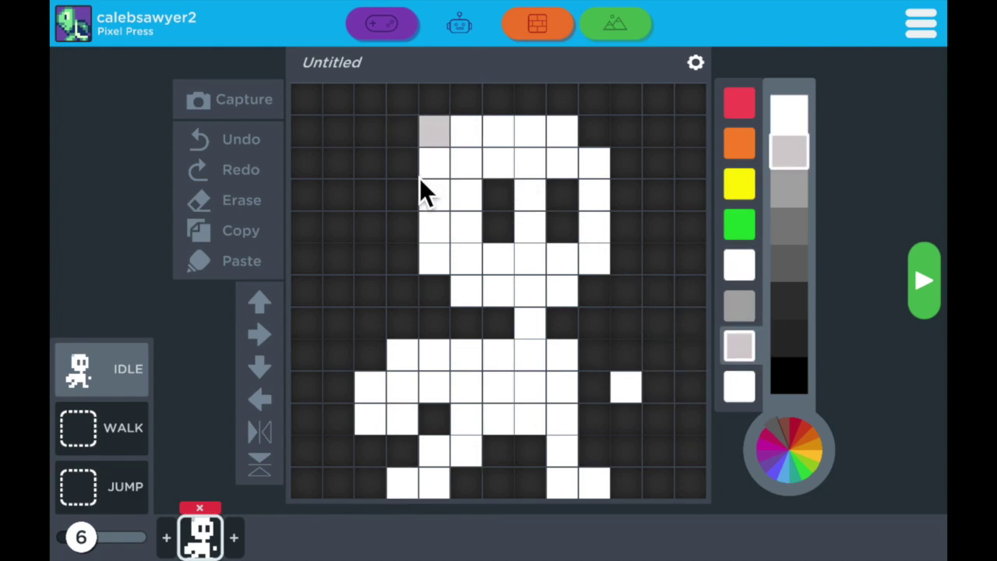
{"action": "left_click_drag", "start_coordinate": [409, 168], "coordinate": [407, 221]}
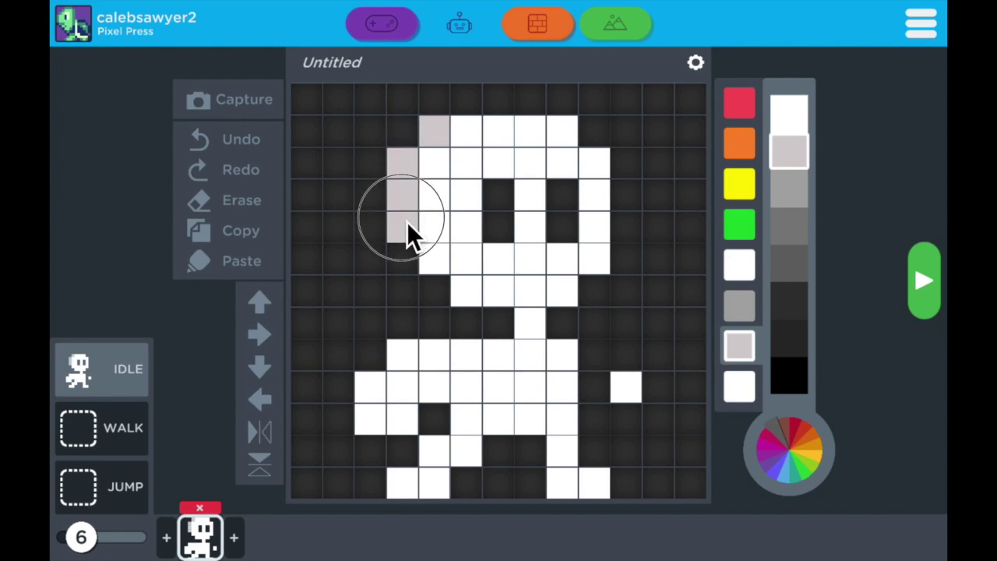
{"action": "left_click", "coordinate": [443, 290]}
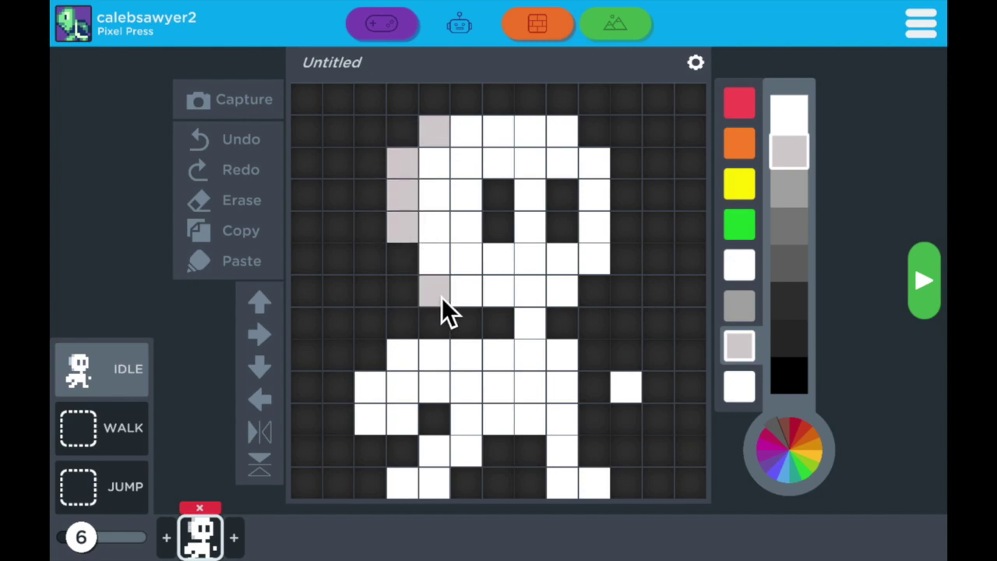
{"action": "left_click", "coordinate": [413, 265]}
{"action": "left_click", "coordinate": [477, 323]}
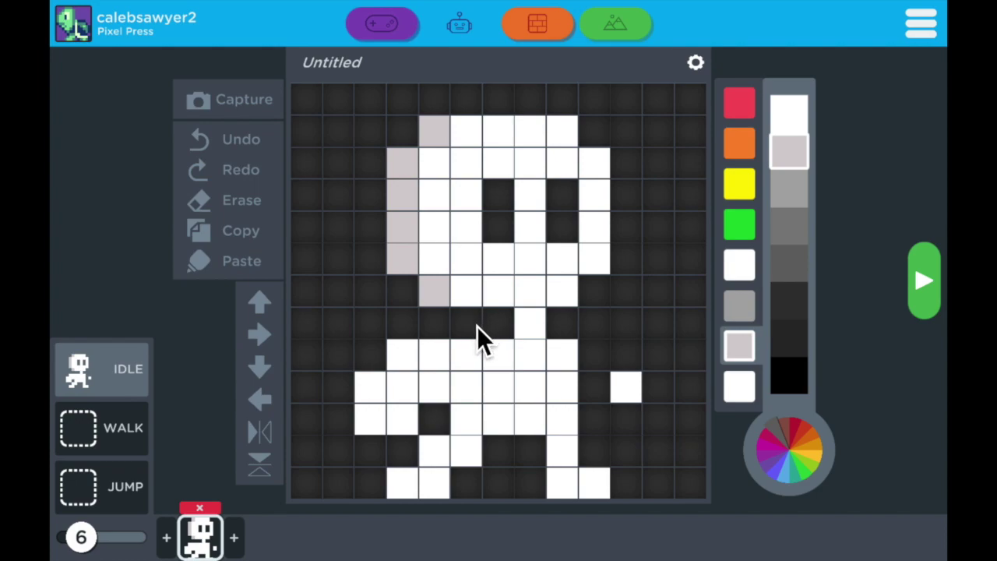
{"action": "left_click", "coordinate": [501, 324]}
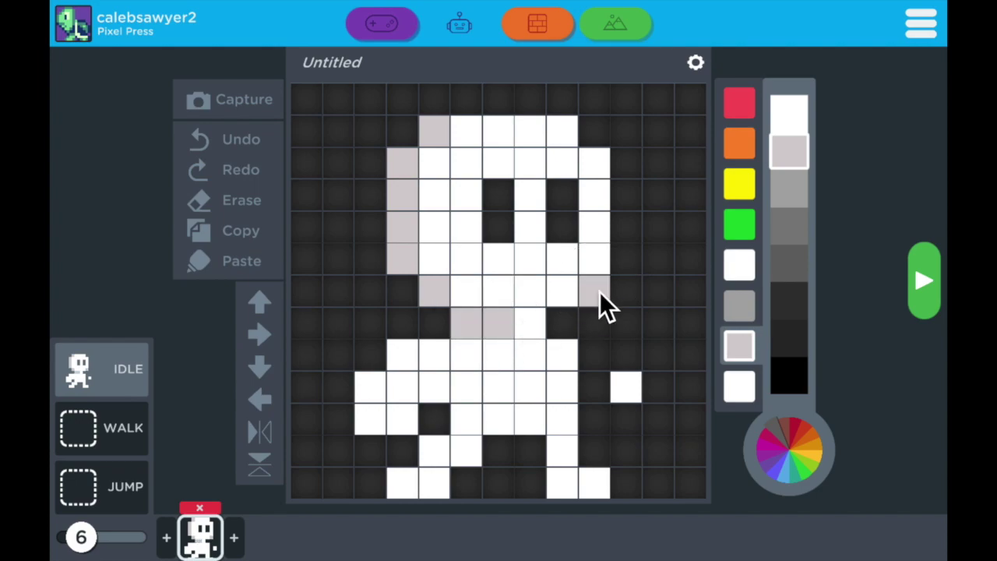
Step: Add light grey shading to the body's right side, hand, legs and lower edge
{"action": "left_click_drag", "start_coordinate": [603, 356], "coordinate": [596, 389]}
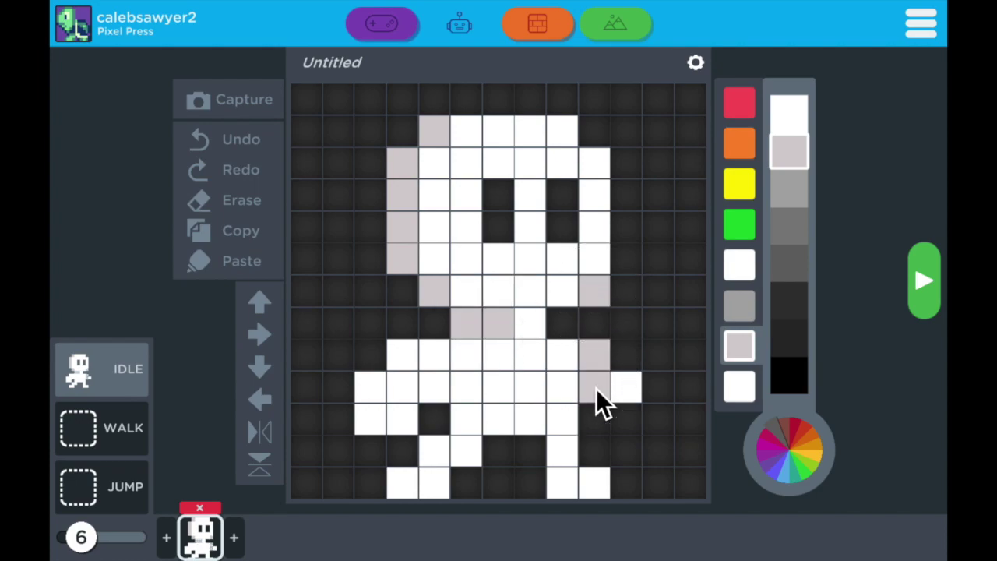
{"action": "left_click", "coordinate": [630, 420]}
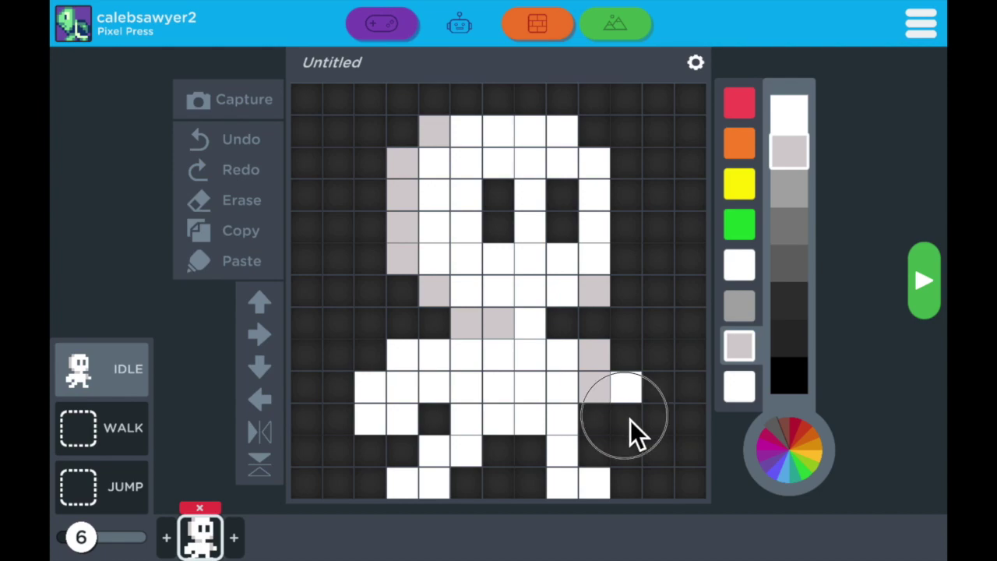
{"action": "left_click", "coordinate": [595, 450]}
{"action": "left_click_drag", "start_coordinate": [506, 458], "coordinate": [530, 458]}
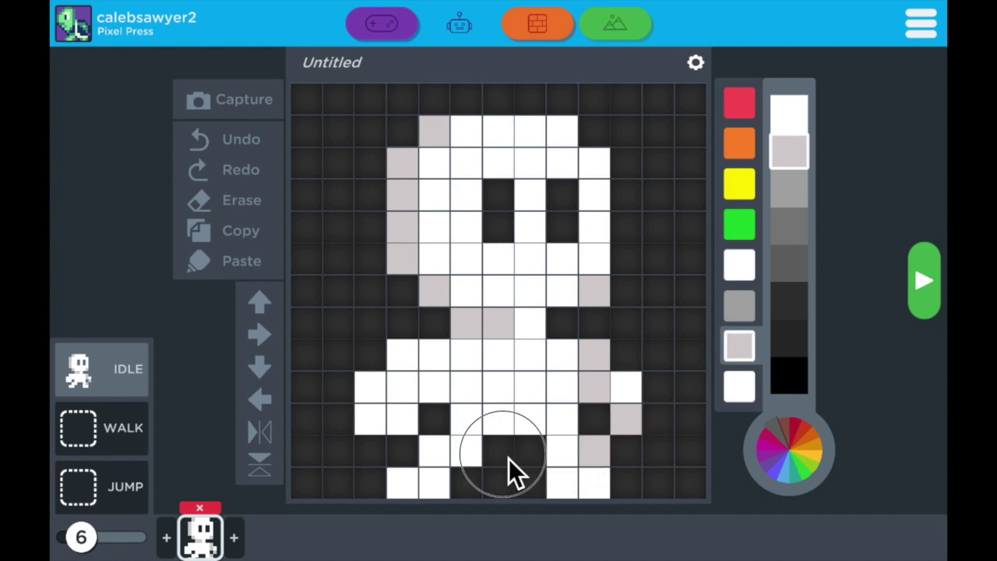
{"action": "left_click", "coordinate": [434, 424]}
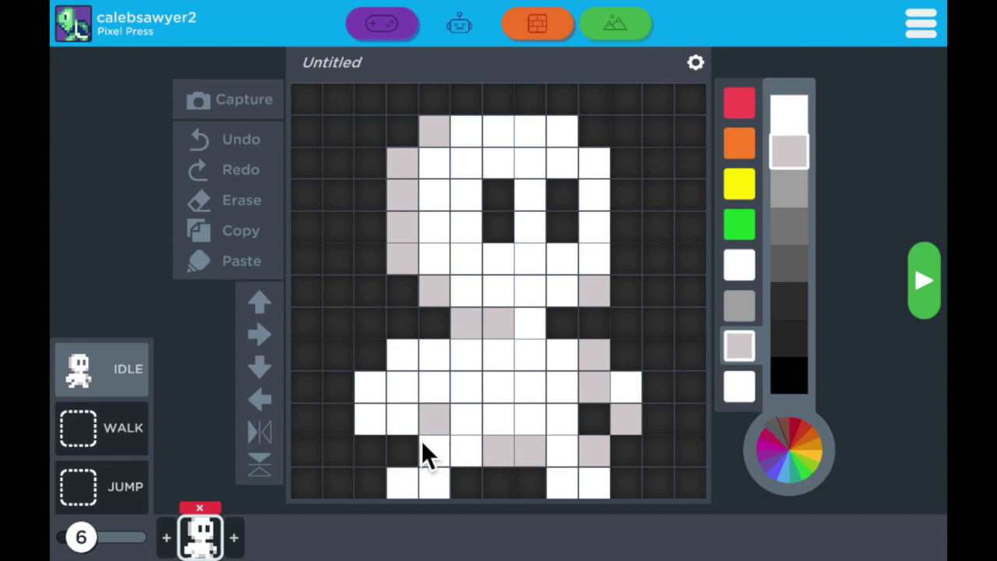
{"action": "left_click", "coordinate": [403, 456]}
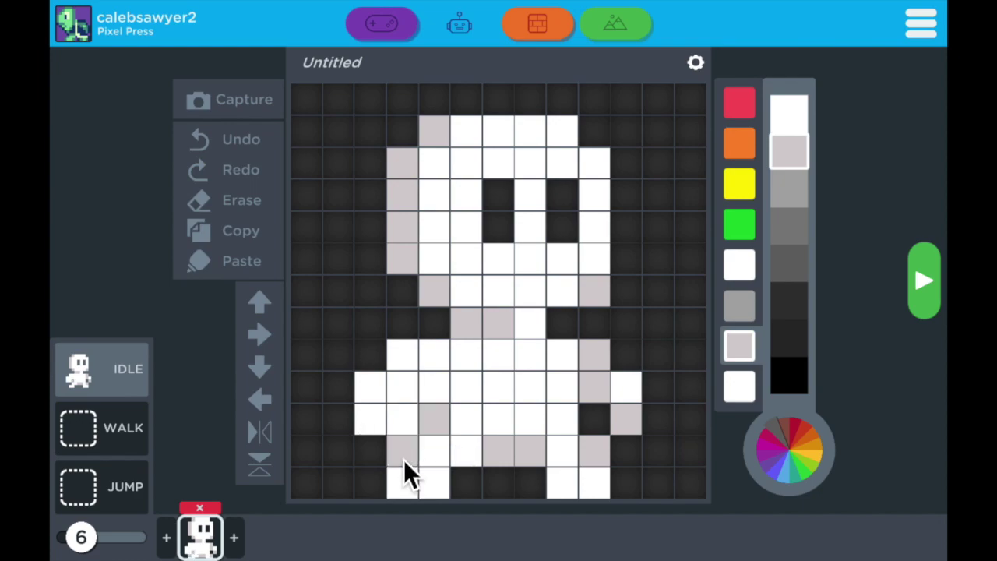
{"action": "left_click", "coordinate": [373, 360]}
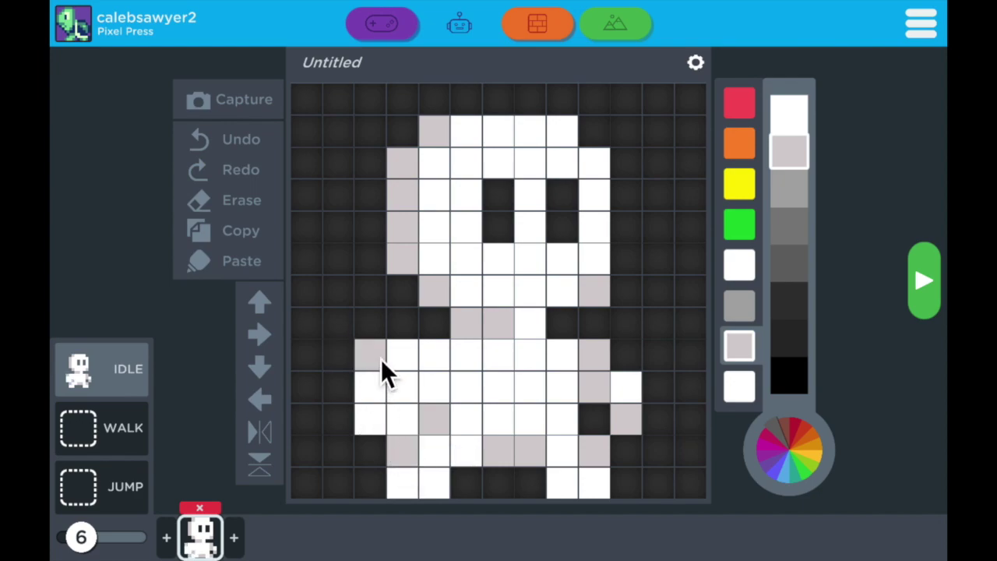
Step: Add mid grey accents around the neck, right arm and feet
{"action": "left_click", "coordinate": [741, 312]}
{"action": "left_click", "coordinate": [399, 299]}
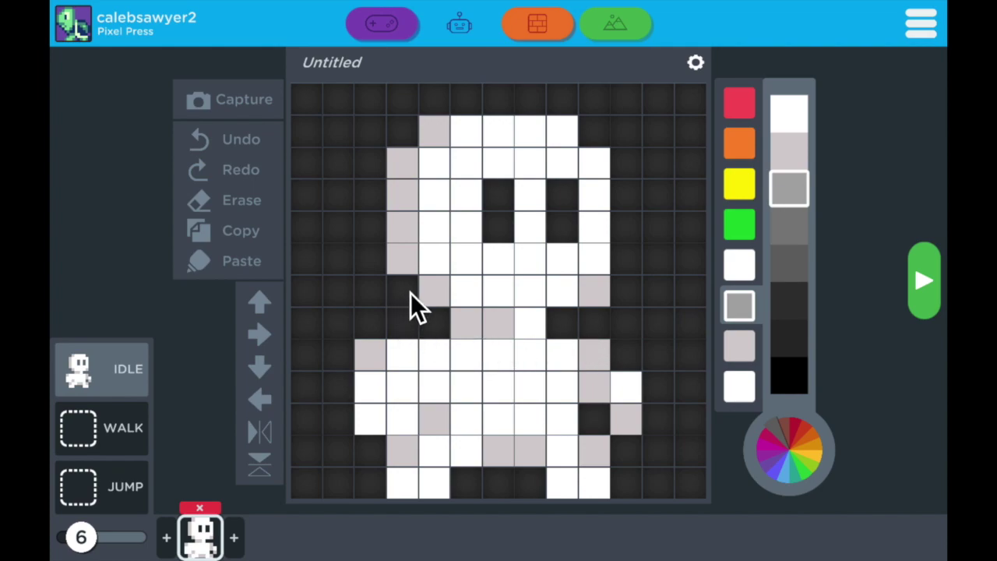
{"action": "left_click", "coordinate": [433, 323]}
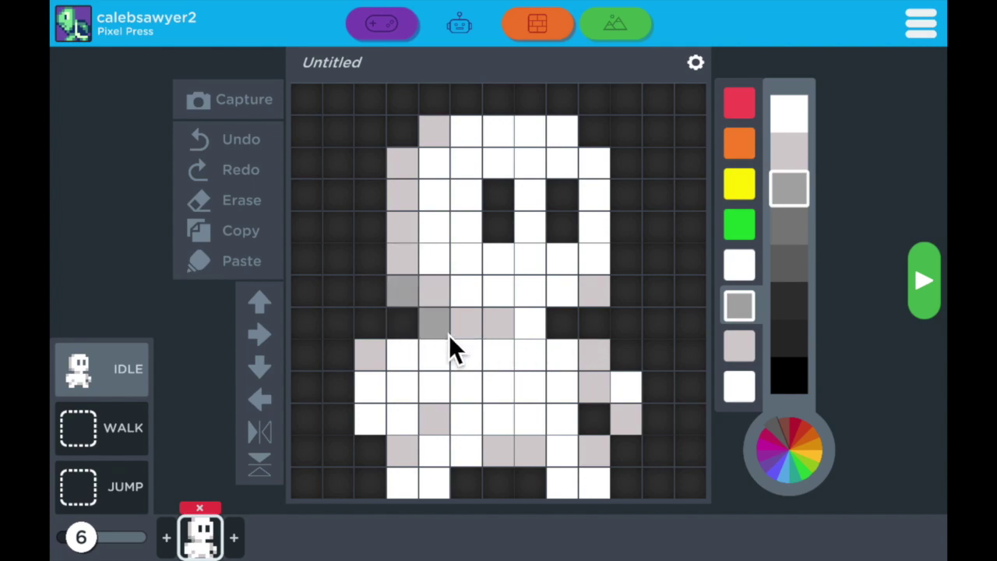
{"action": "left_click", "coordinate": [566, 329]}
{"action": "left_click", "coordinate": [627, 361]}
{"action": "left_click", "coordinate": [595, 417]}
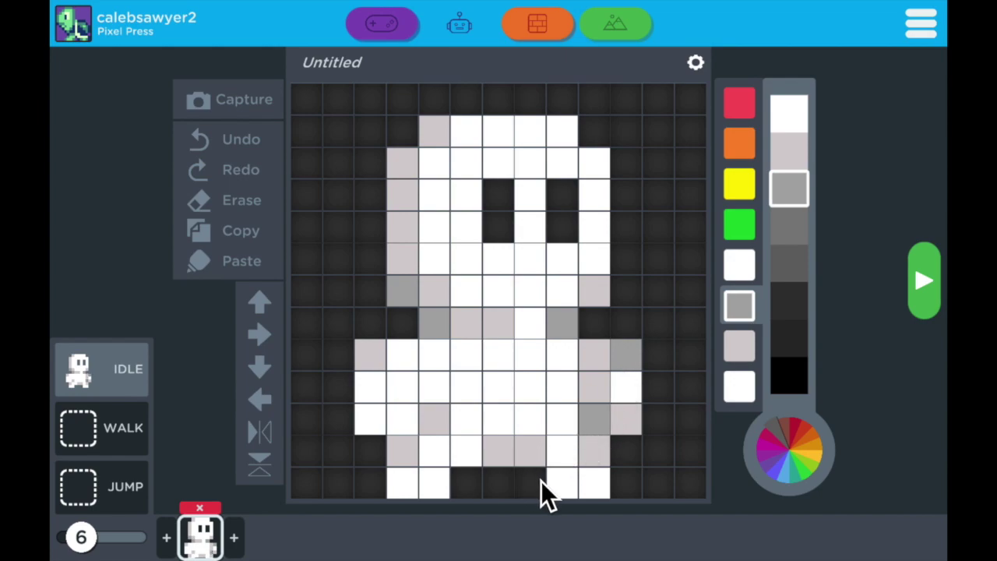
{"action": "left_click", "coordinate": [467, 484]}
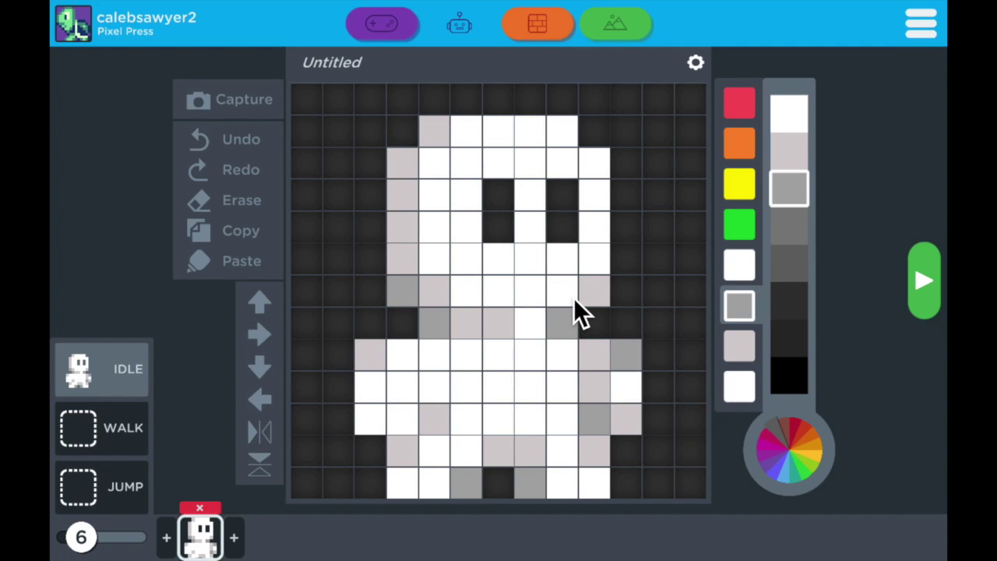
{"action": "left_click", "coordinate": [922, 285]}
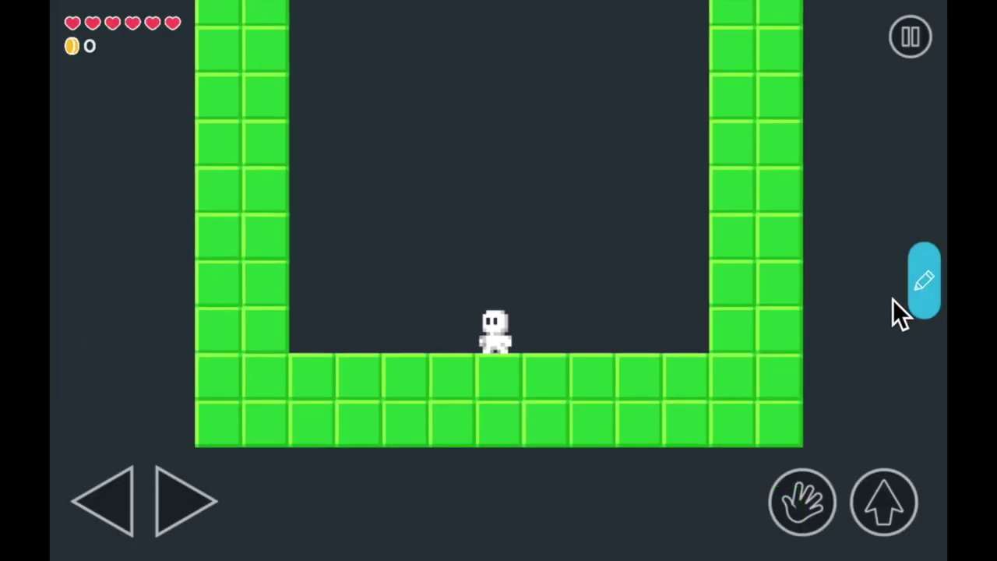
{"action": "key", "text": "Left"}
{"action": "key", "text": "Right"}
{"action": "key", "text": "Up"}
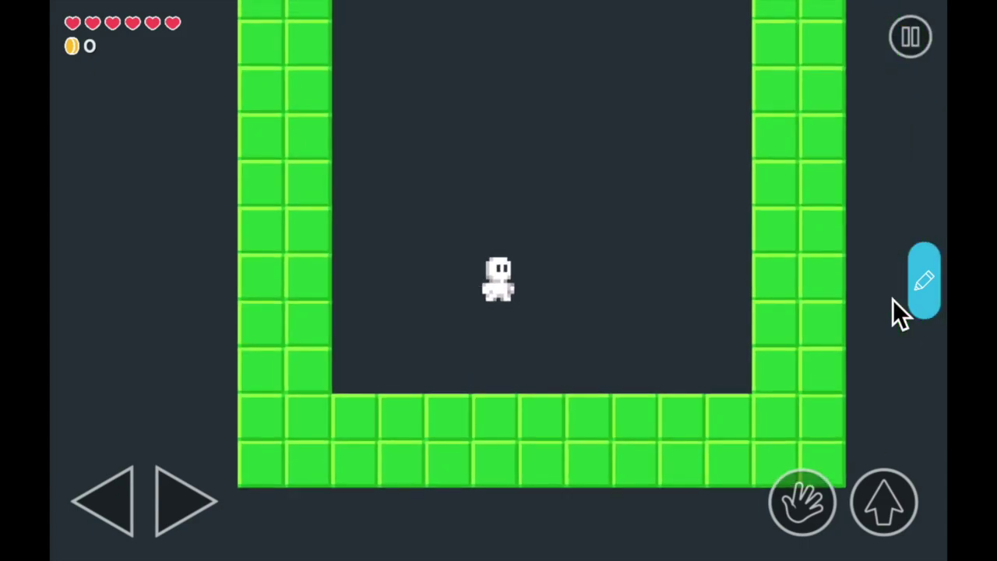
{"action": "key", "text": "Right"}
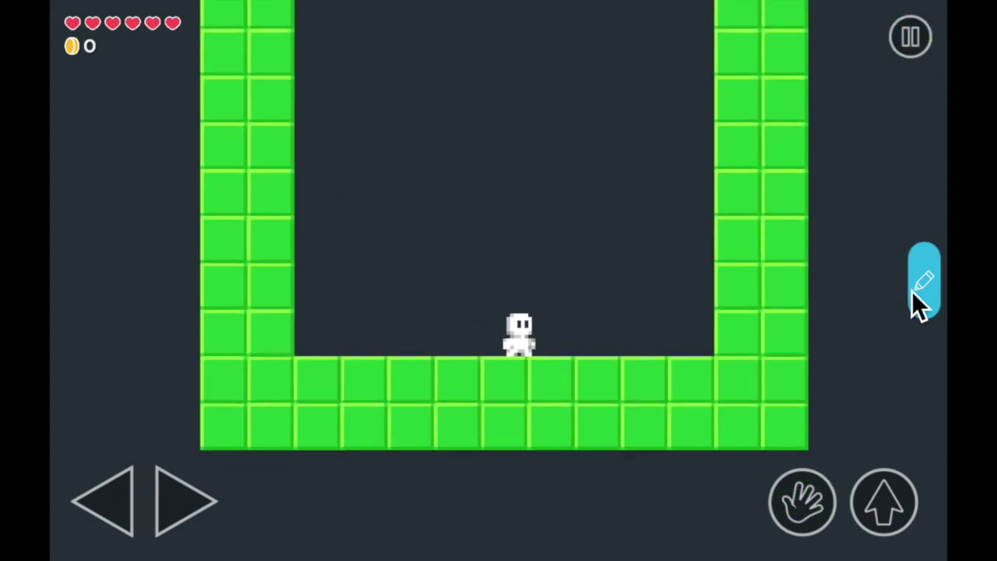
{"action": "left_click", "coordinate": [913, 290]}
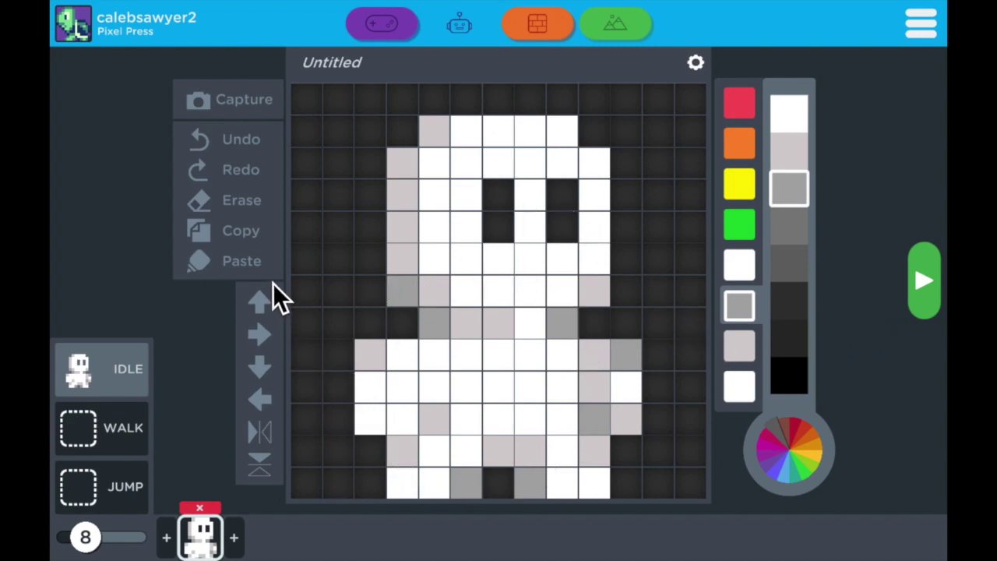
{"action": "left_click", "coordinate": [253, 146]}
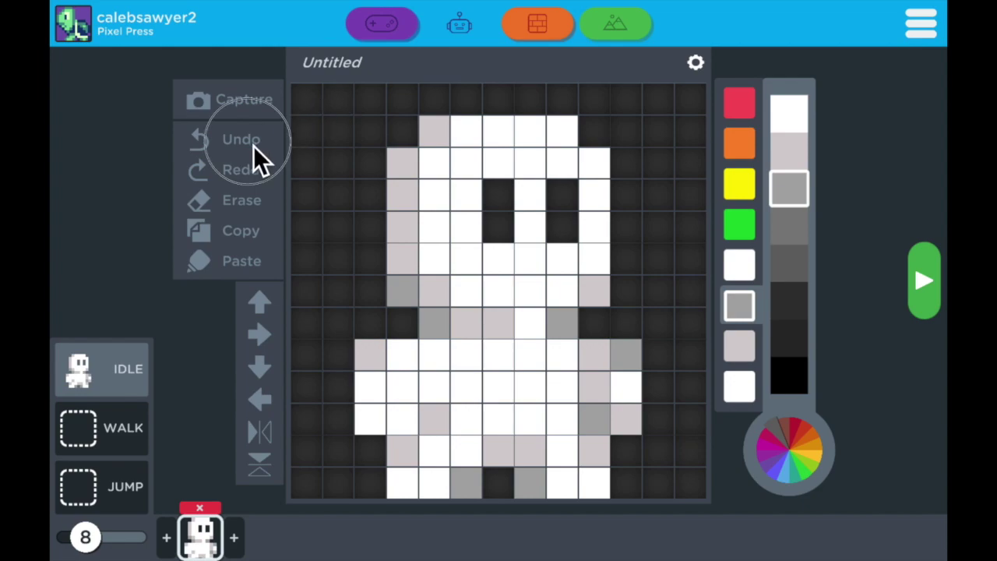
{"action": "left_click", "coordinate": [253, 145]}
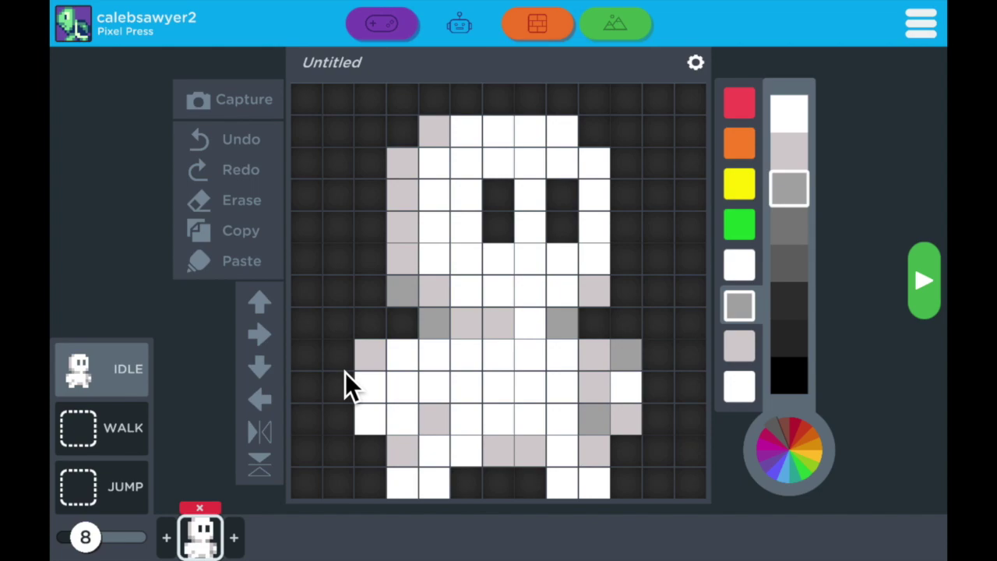
{"action": "left_click", "coordinate": [254, 172]}
{"action": "left_click", "coordinate": [244, 177]}
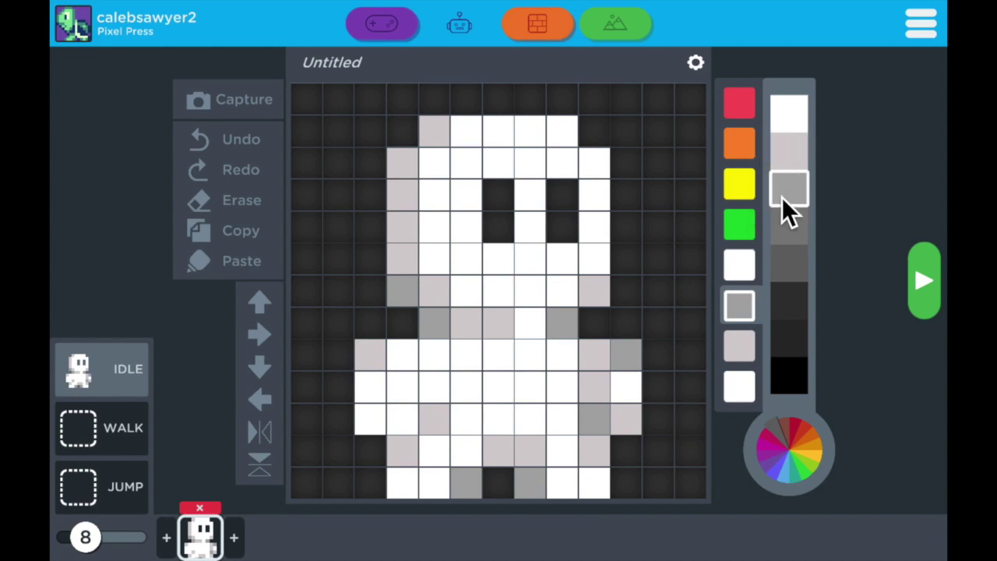
Step: Recolour the white swatch pink, mid grey to deep pink, and light grey to light pink
{"action": "left_click", "coordinate": [739, 386]}
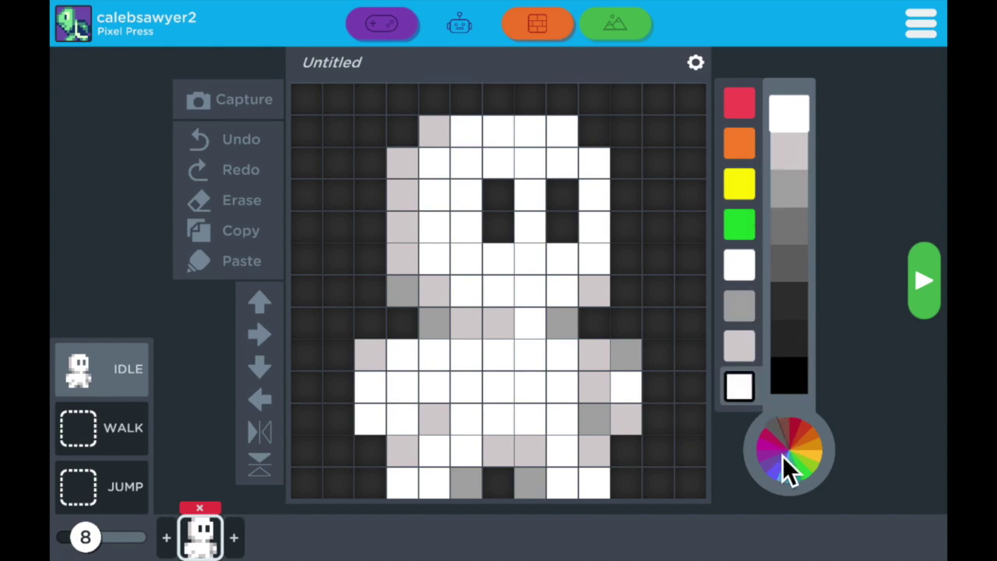
{"action": "left_click_drag", "start_coordinate": [786, 467], "coordinate": [783, 430]}
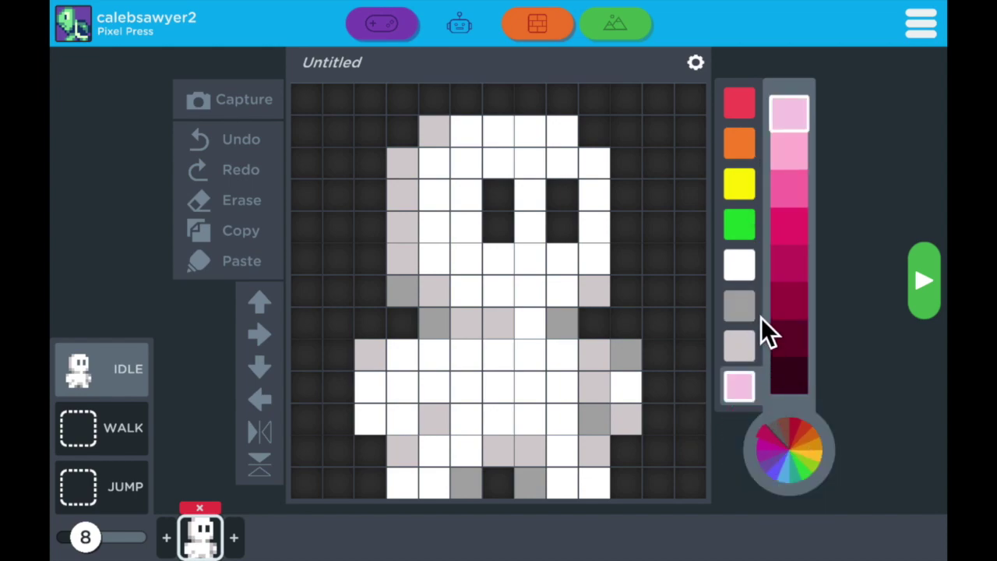
{"action": "left_click", "coordinate": [747, 273]}
{"action": "mouse_move", "coordinate": [791, 462]}
{"action": "left_mouse_down"}
{"action": "mouse_move", "coordinate": [790, 424]}
{"action": "mouse_move", "coordinate": [807, 419]}
{"action": "left_mouse_up"}
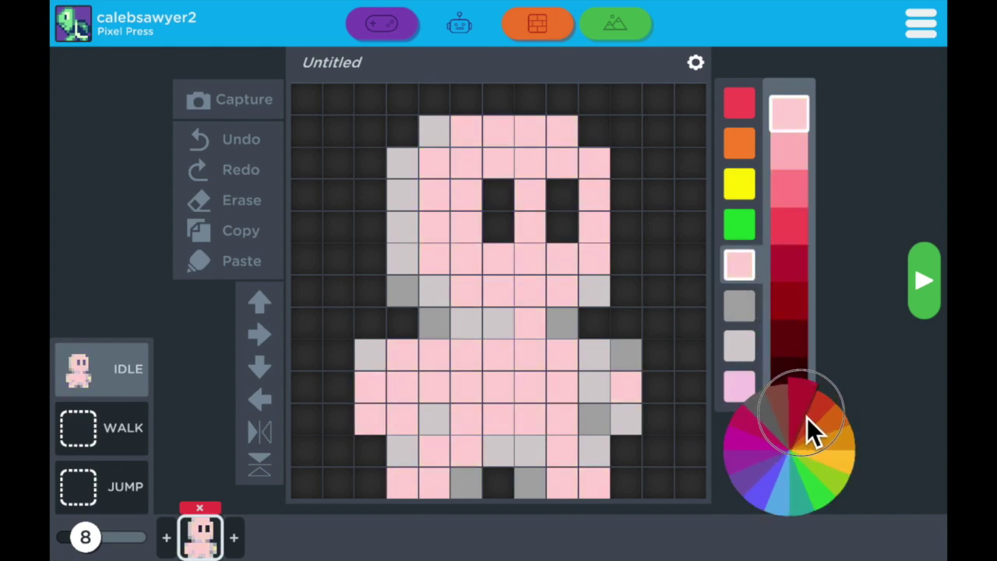
{"action": "left_click", "coordinate": [737, 307]}
{"action": "left_click_drag", "start_coordinate": [792, 474], "coordinate": [799, 429]}
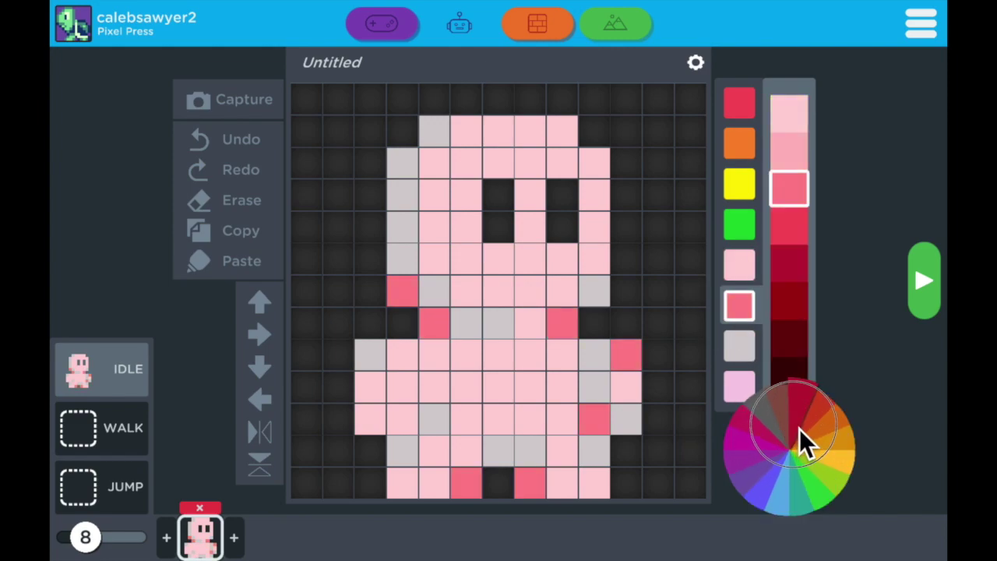
{"action": "left_click", "coordinate": [742, 350]}
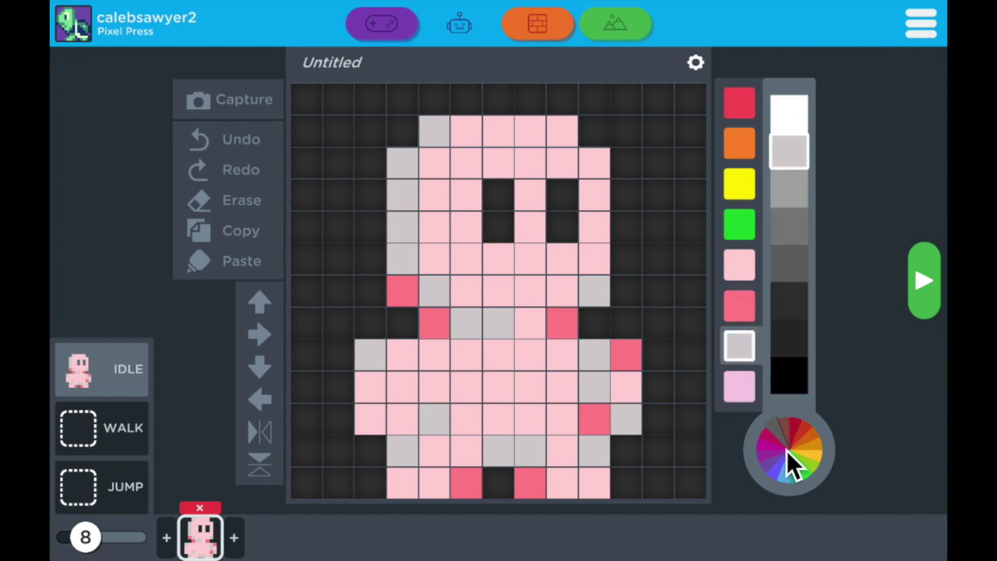
{"action": "left_click_drag", "start_coordinate": [787, 450], "coordinate": [798, 417]}
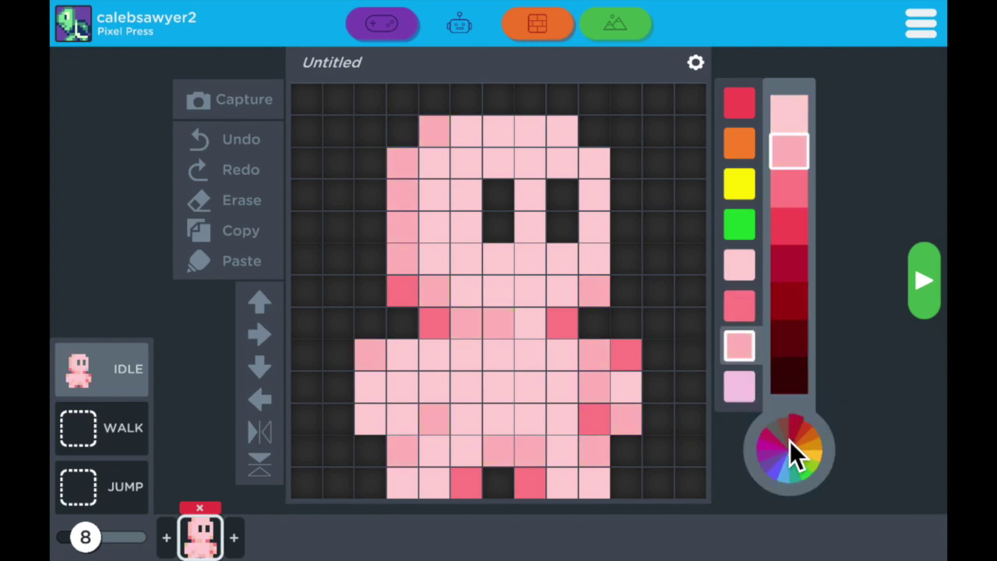
{"action": "left_click", "coordinate": [923, 282]}
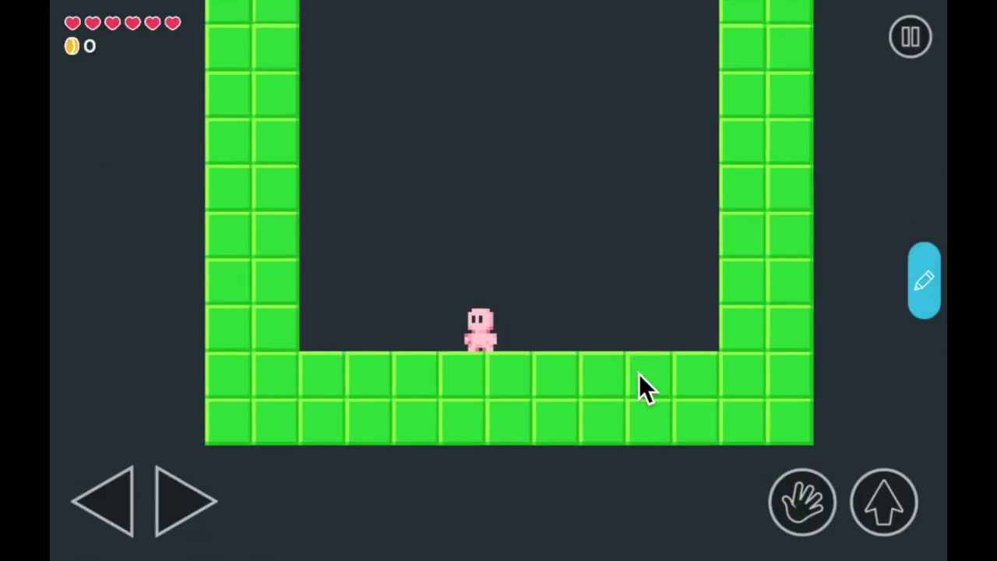
{"action": "key", "text": "Up"}
{"action": "key", "text": "Right"}
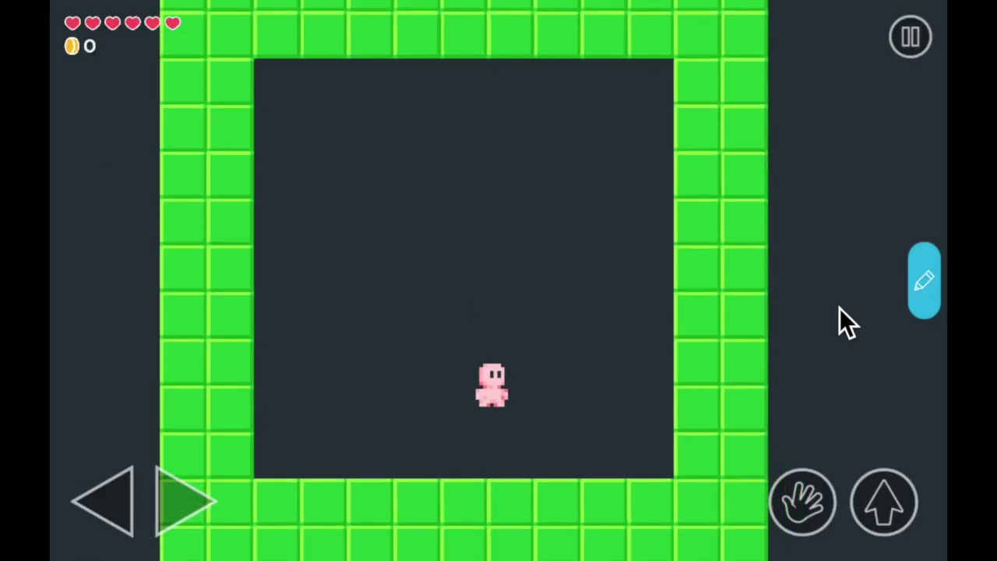
{"action": "left_click", "coordinate": [931, 287]}
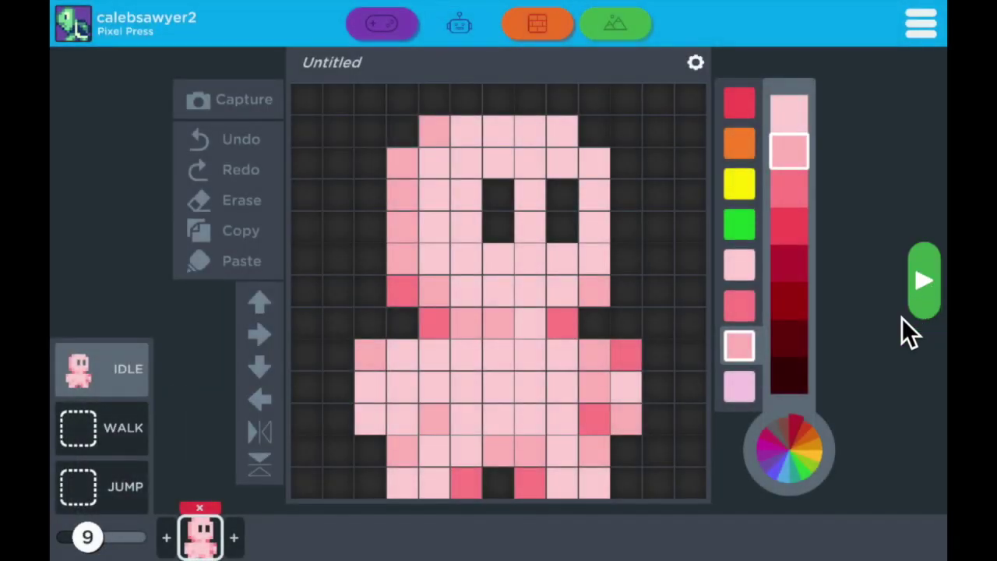
Step: Rename the Untitled character to 'Milo (Pink)'
{"action": "left_click", "coordinate": [386, 74]}
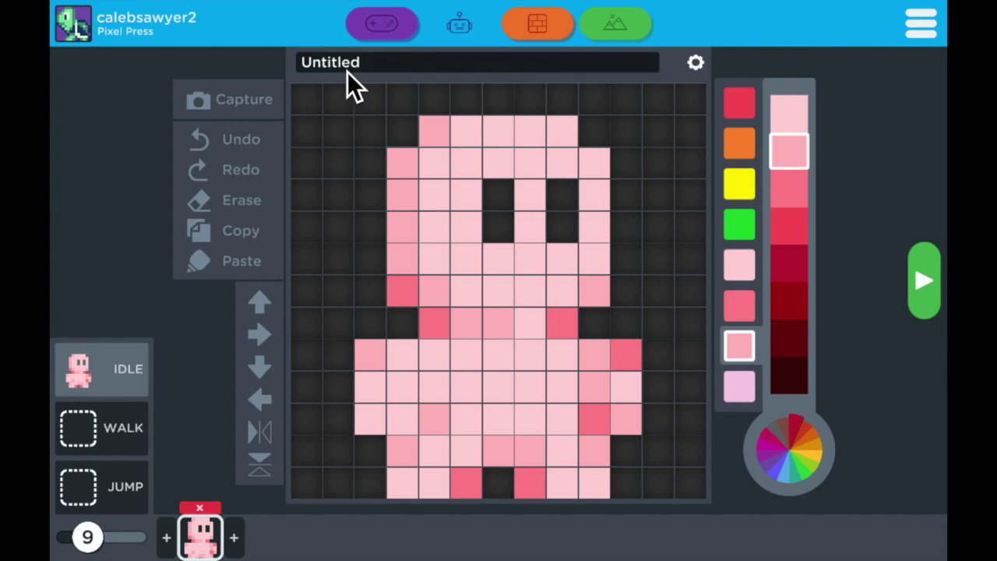
{"action": "double_click", "coordinate": [347, 72]}
{"action": "type", "text": "Milo (Pink"}
{"action": "left_click", "coordinate": [858, 105]}
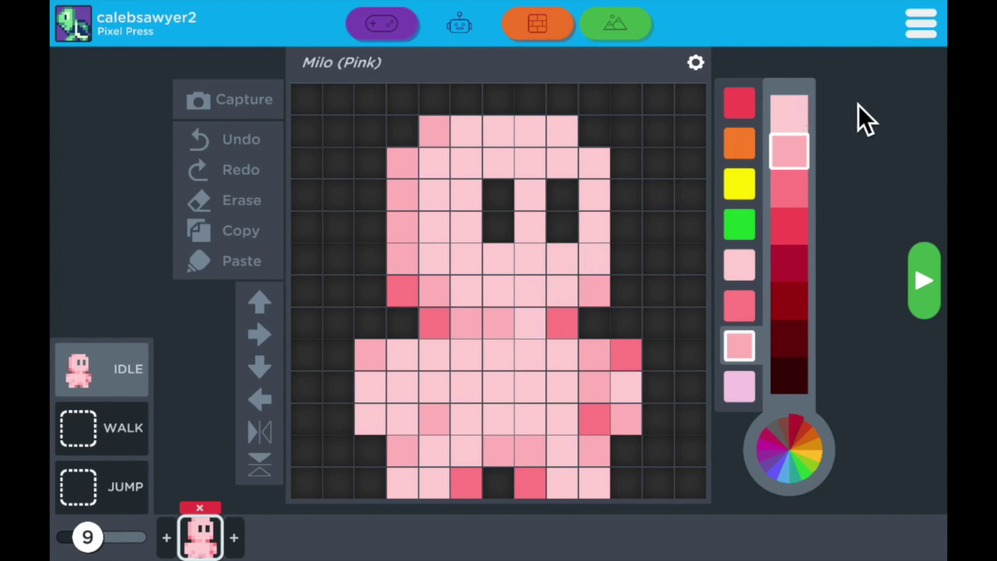
Step: Share the Milo (Pink) card to the class library, confirming with YES
{"action": "left_click", "coordinate": [466, 33]}
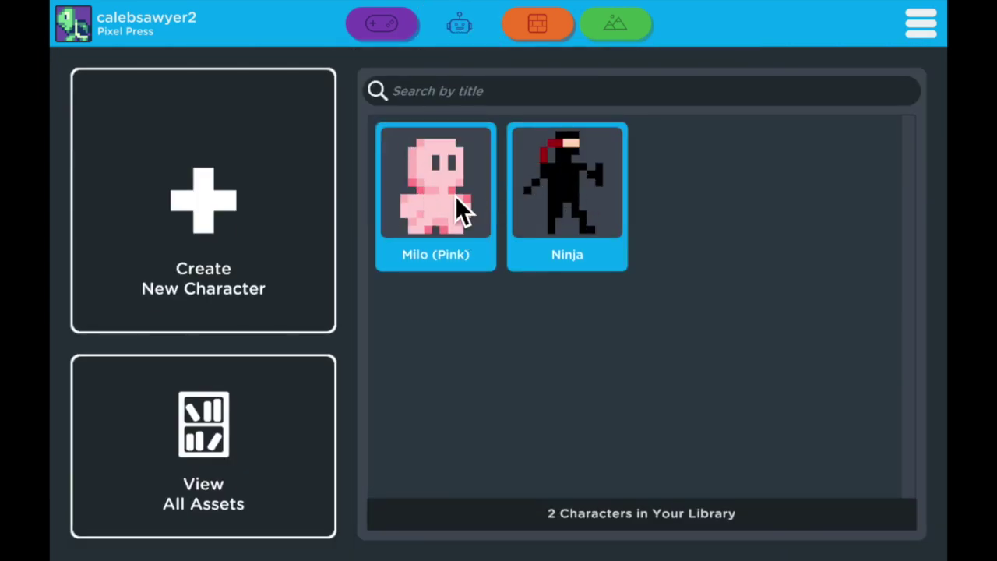
{"action": "left_click", "coordinate": [456, 197]}
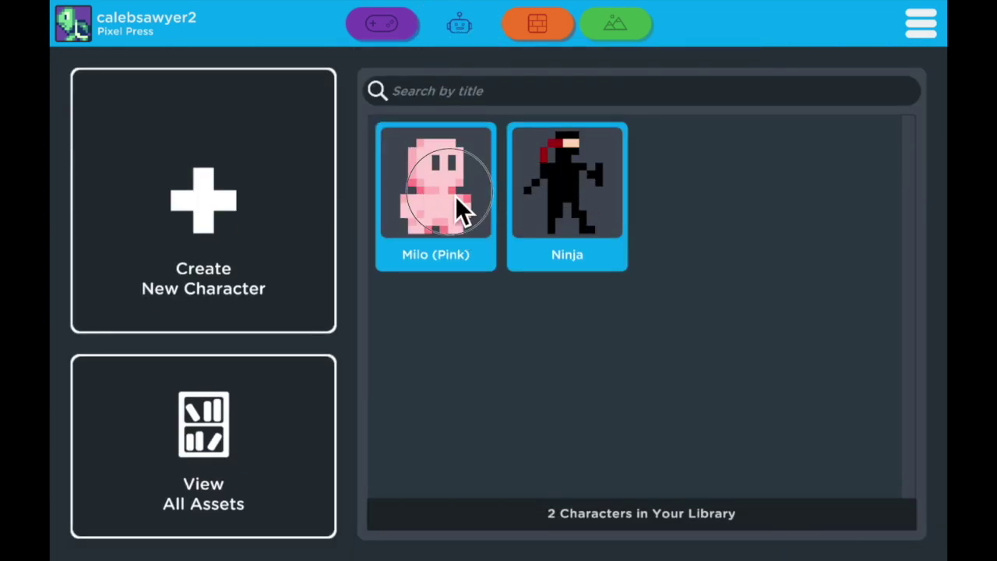
{"action": "left_click", "coordinate": [197, 428]}
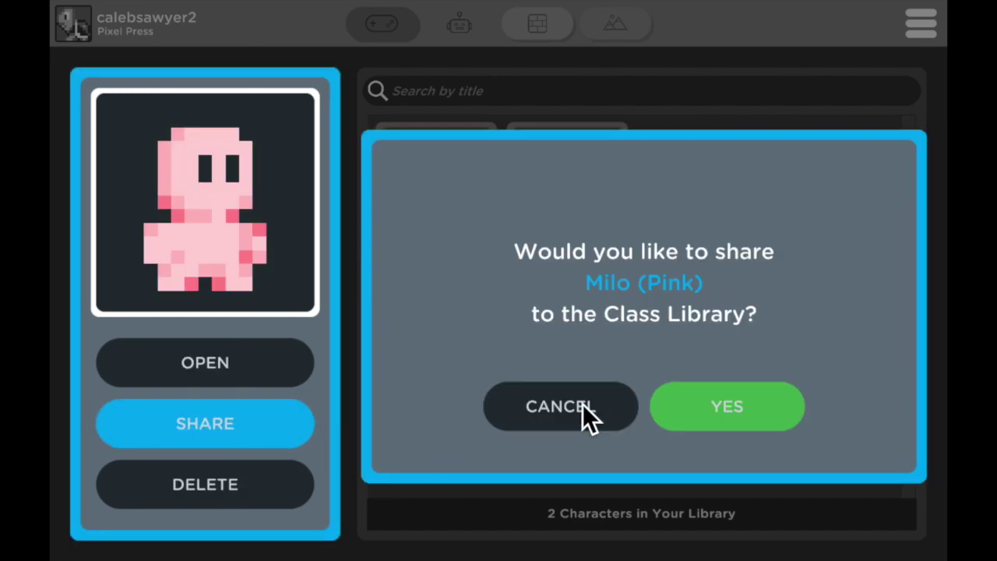
{"action": "left_click", "coordinate": [761, 412]}
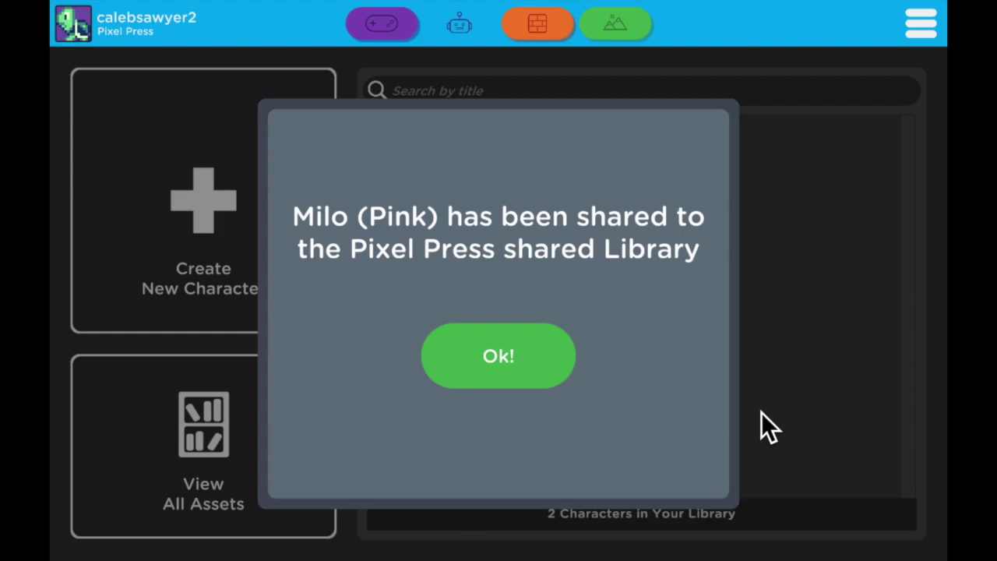
Step: Dismiss the share confirmation and return to the home screen
{"action": "left_click", "coordinate": [477, 366]}
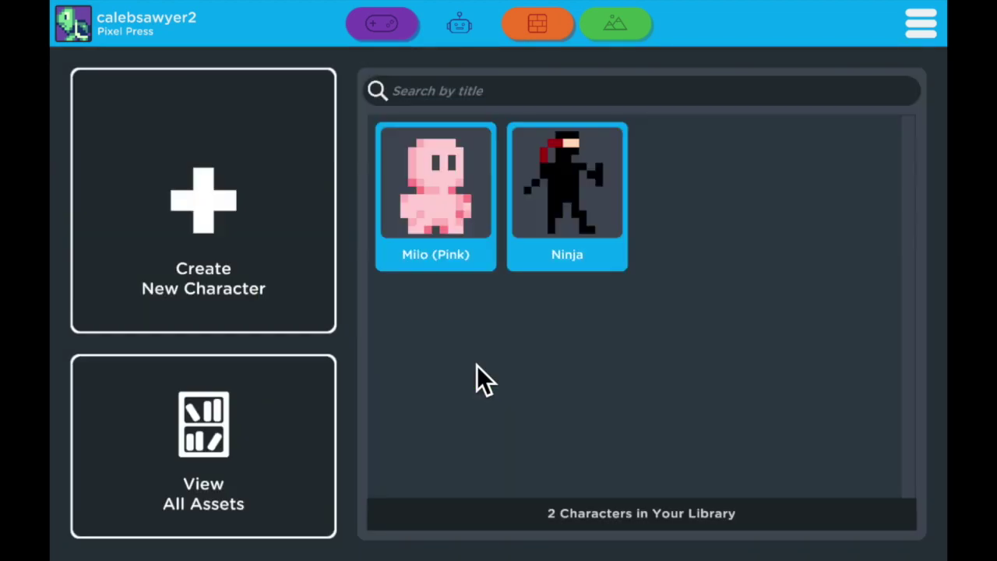
{"action": "left_click", "coordinate": [916, 39]}
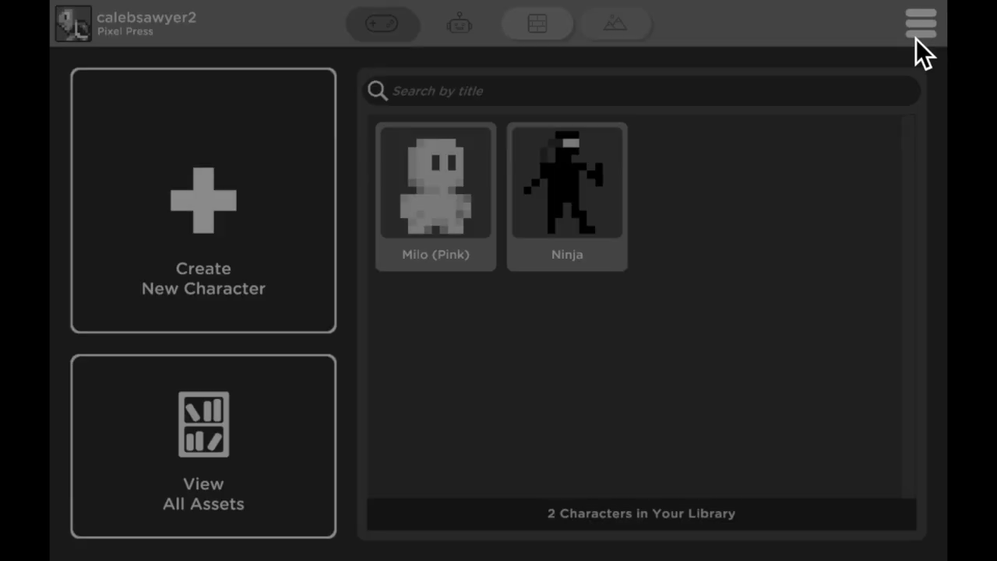
{"action": "left_click", "coordinate": [849, 362]}
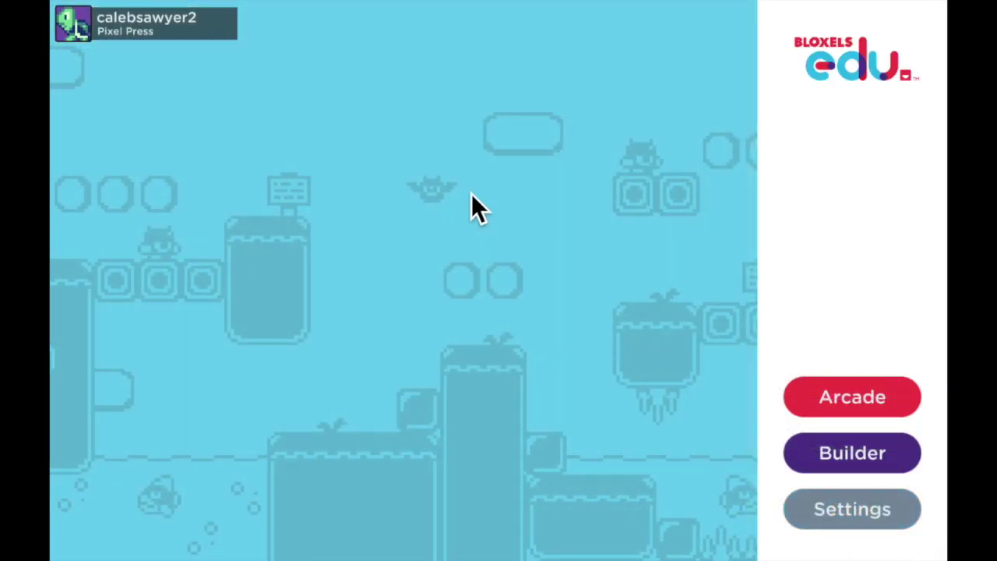